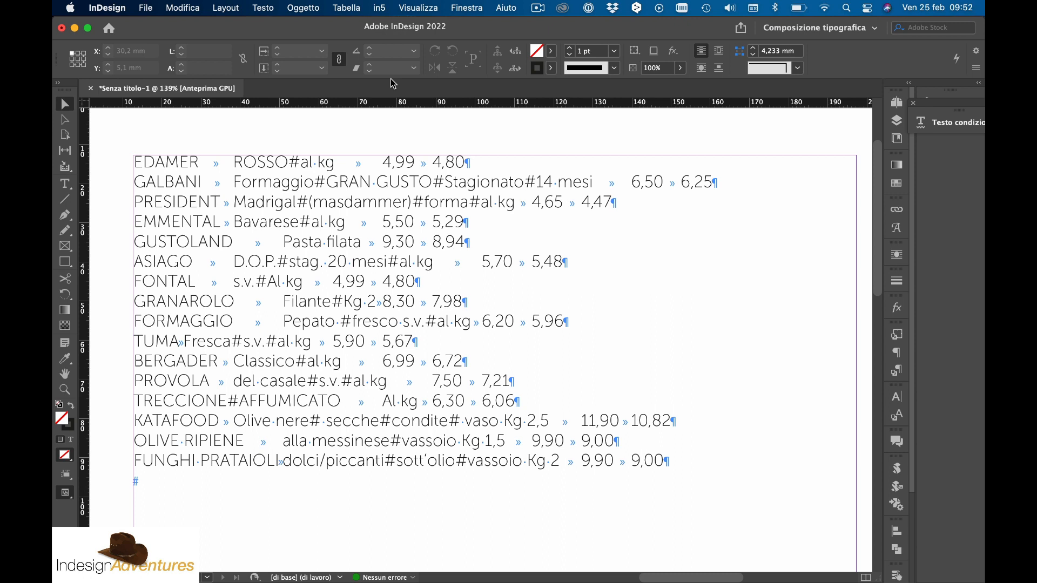
Convert the whole product and price list into a table, with Tab as column separator and Paragrafo as row separator.
double_click(669, 463)
drag(668, 464, 135, 141)
click(347, 10)
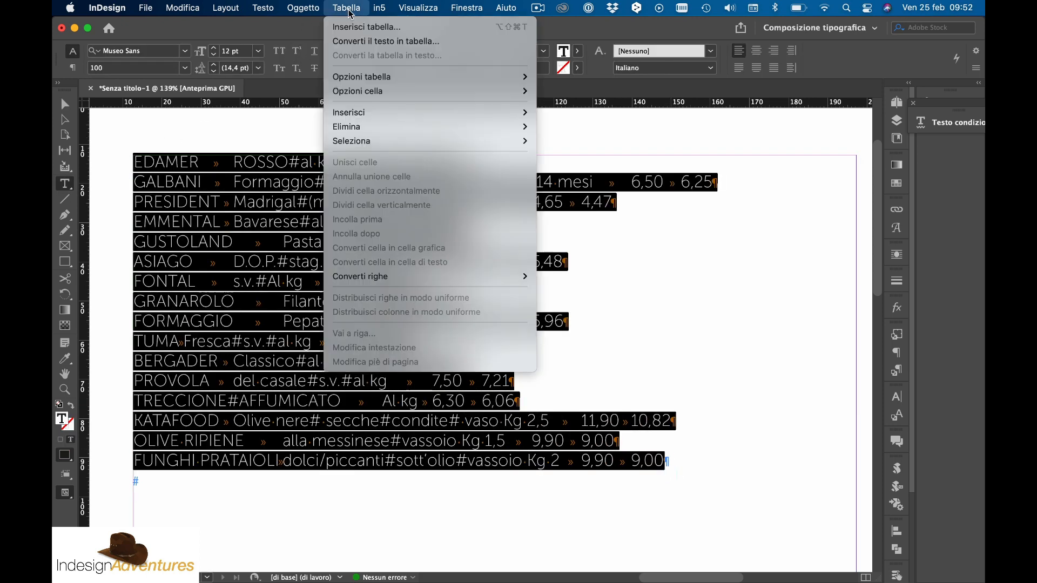
click(363, 42)
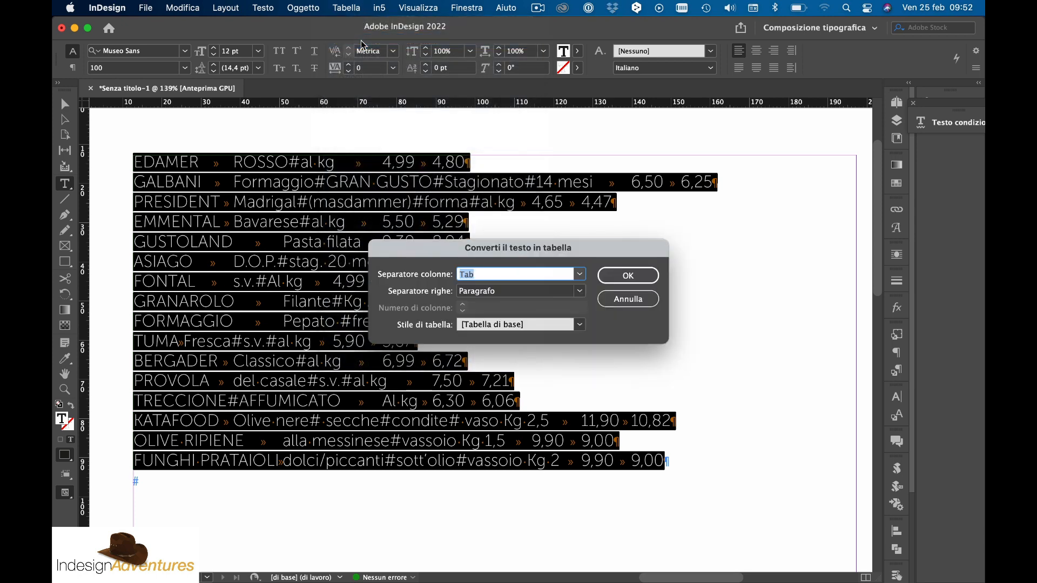
click(634, 279)
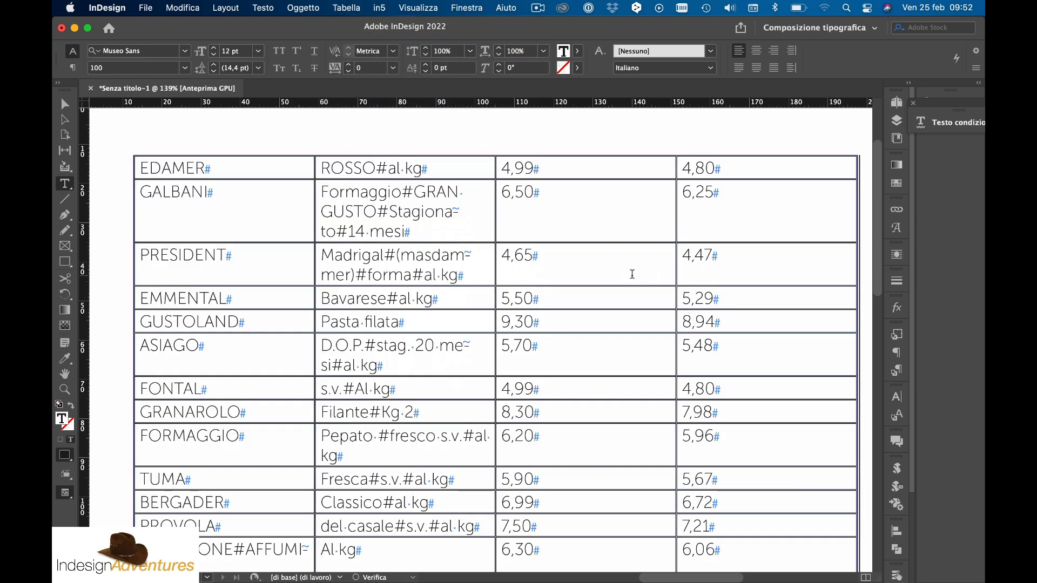
scroll(632, 274, down, 5)
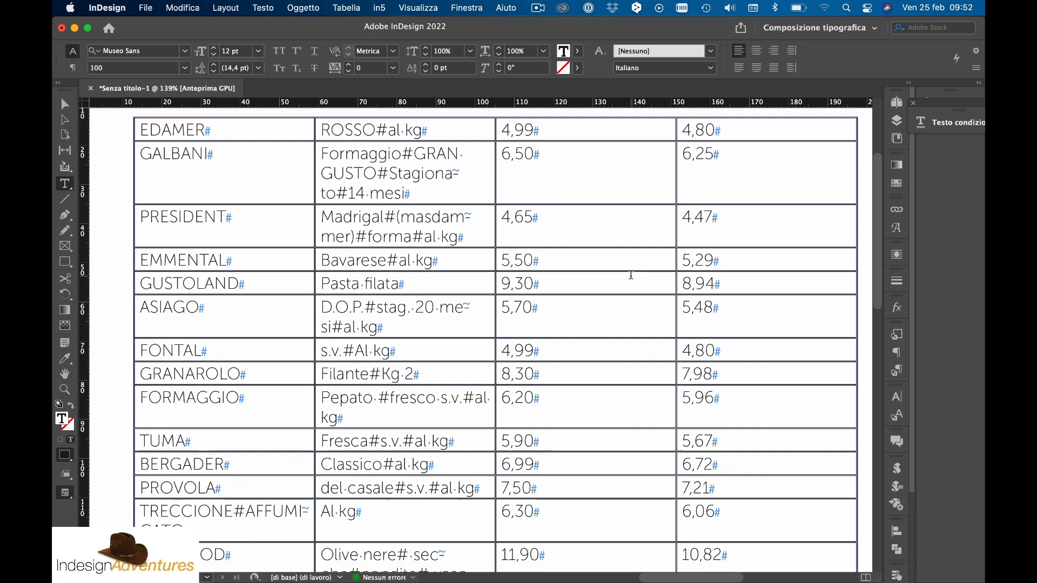
scroll(628, 279, up, 2)
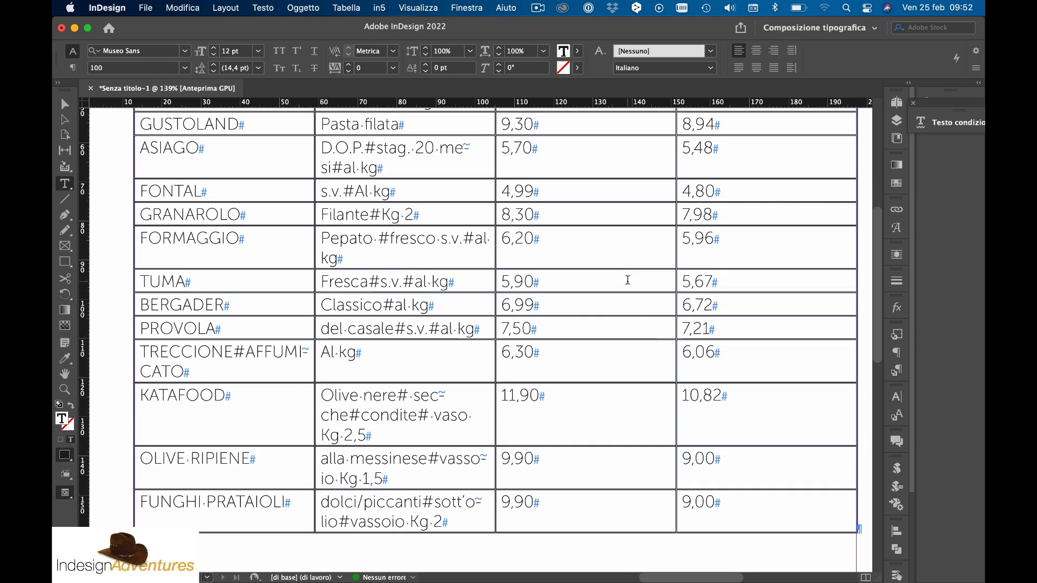
scroll(627, 279, up, 4)
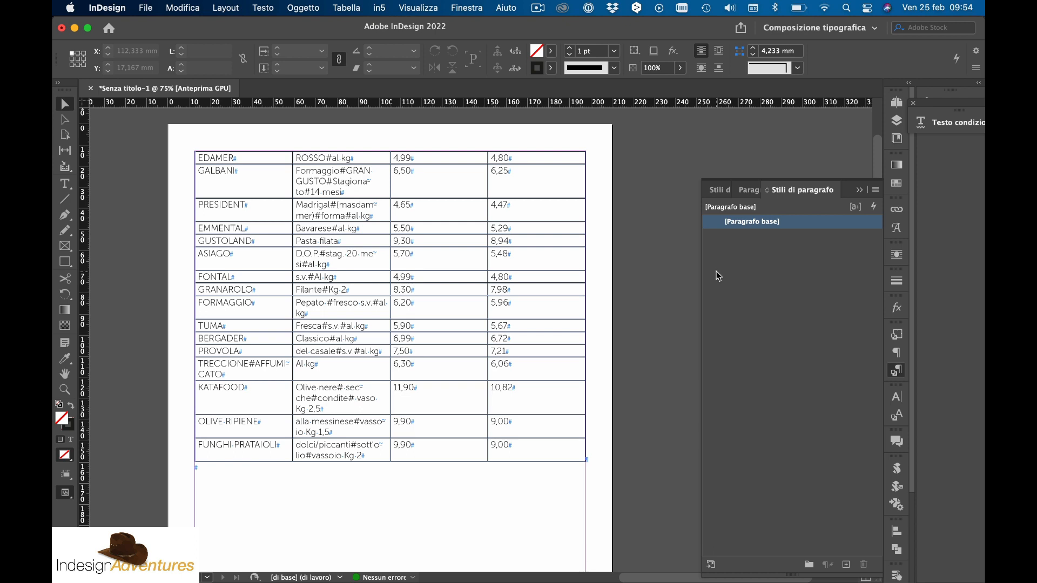
Create a paragraph style named Prezzo from the price text in the EDAMER row's third column.
click(405, 162)
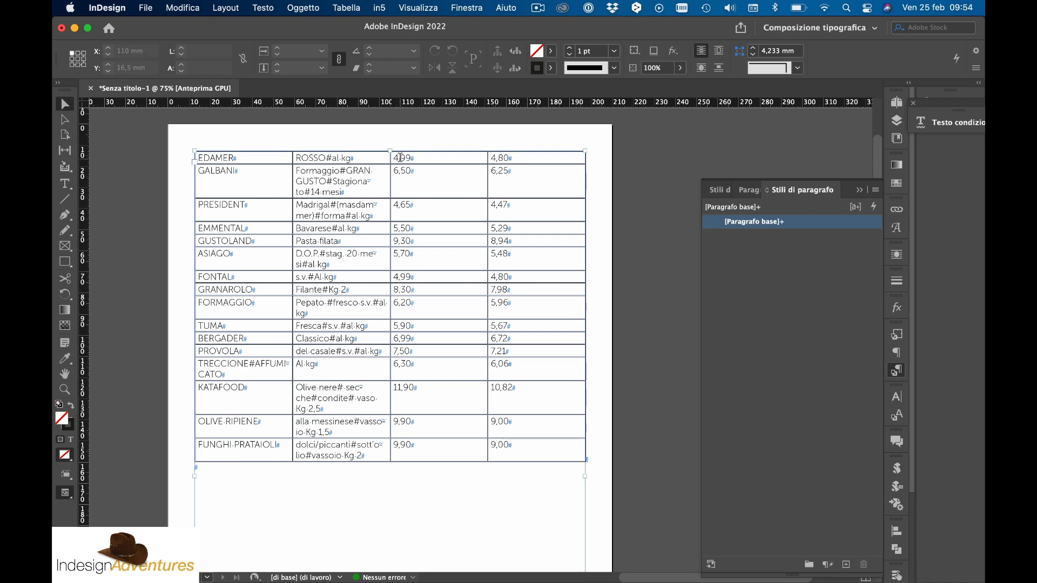
double_click(399, 157)
double_click(401, 157)
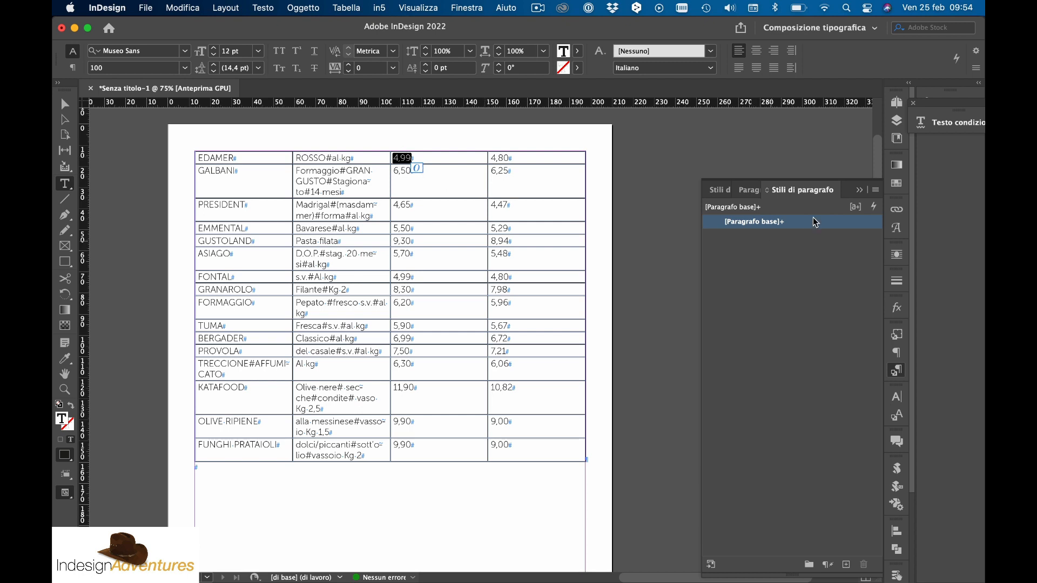
click(876, 189)
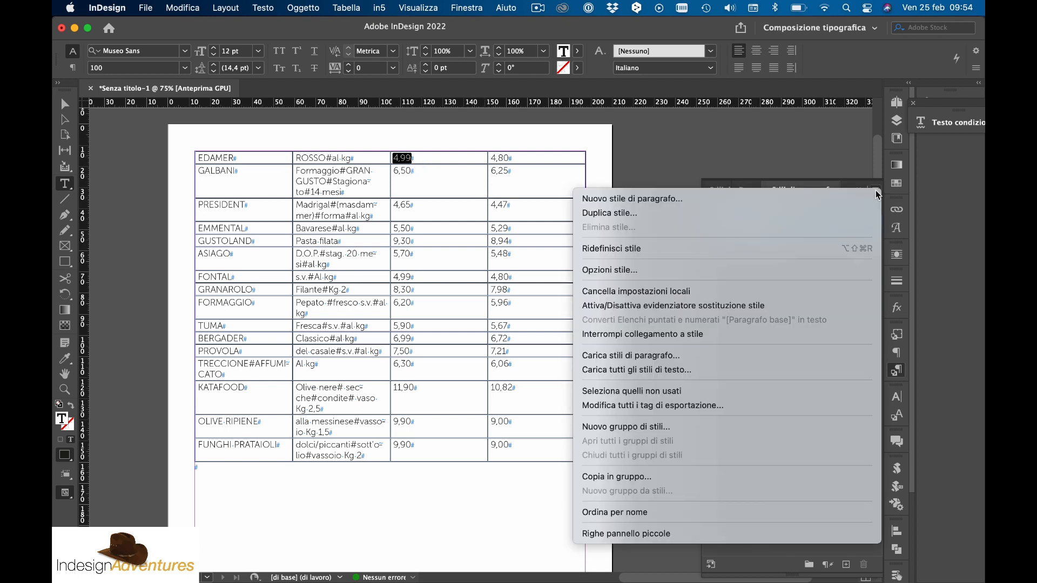
click(714, 199)
text(Prezzo)
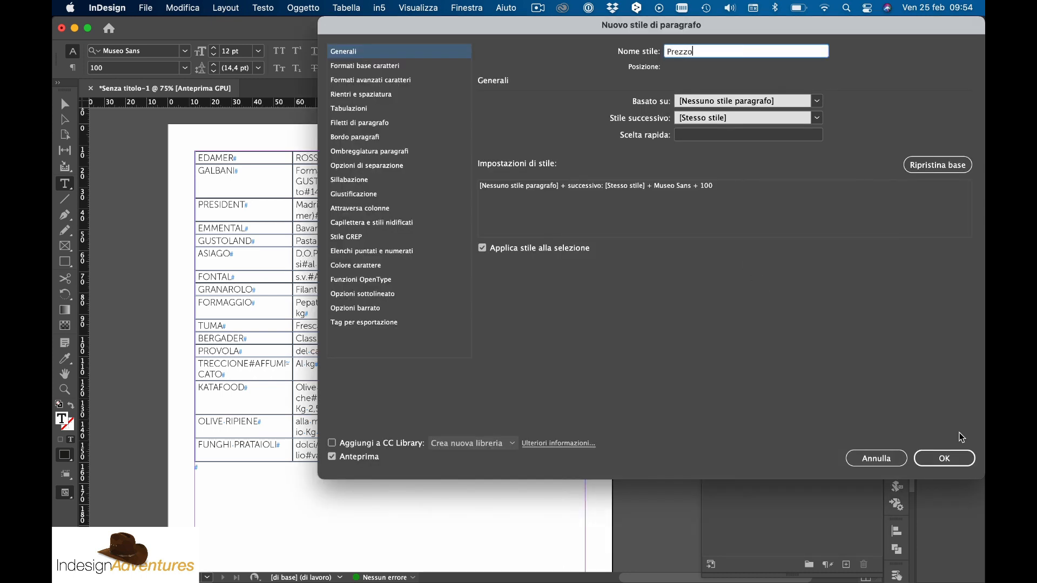
click(945, 457)
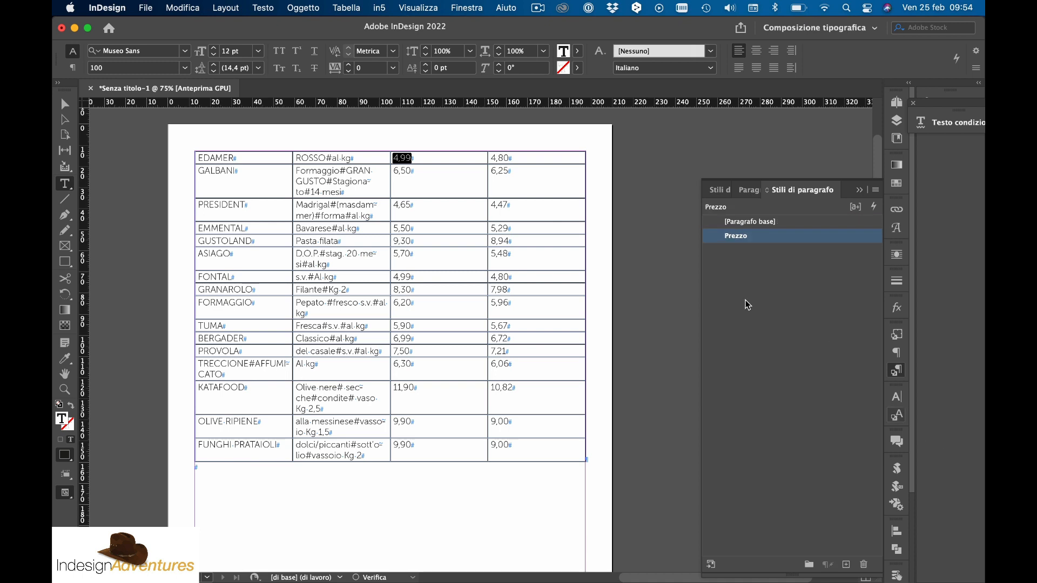
With nothing selected, create a paragraph style named Prezzo con iva based on Prezzo.
click(412, 158)
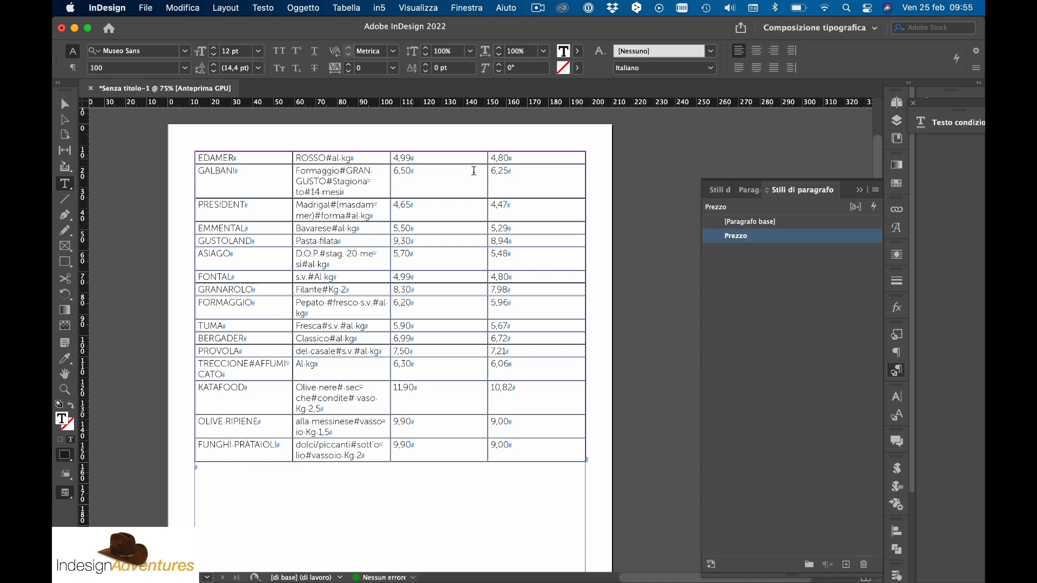
click(65, 103)
click(876, 190)
click(758, 200)
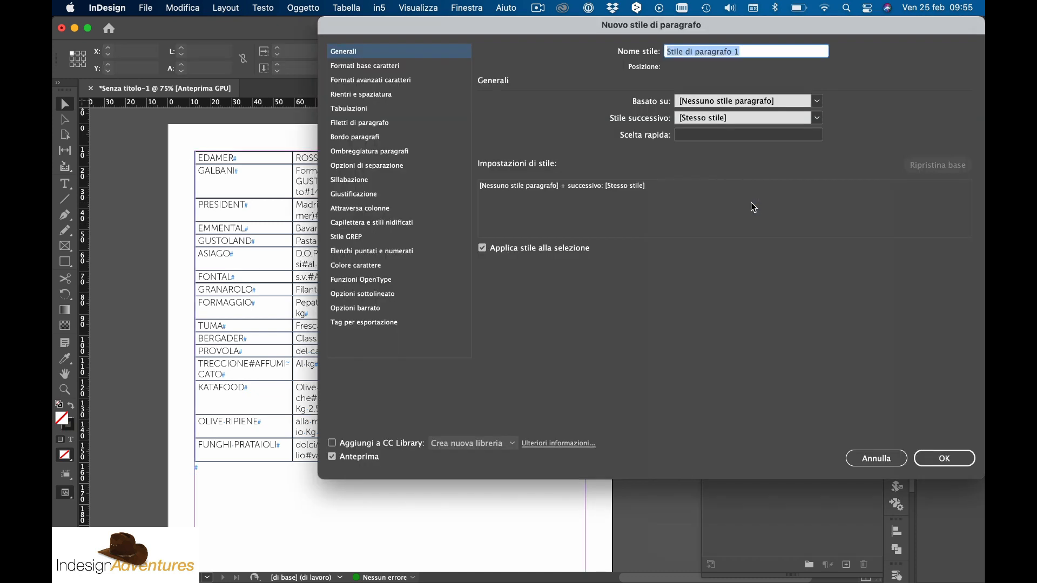
text(Pre)
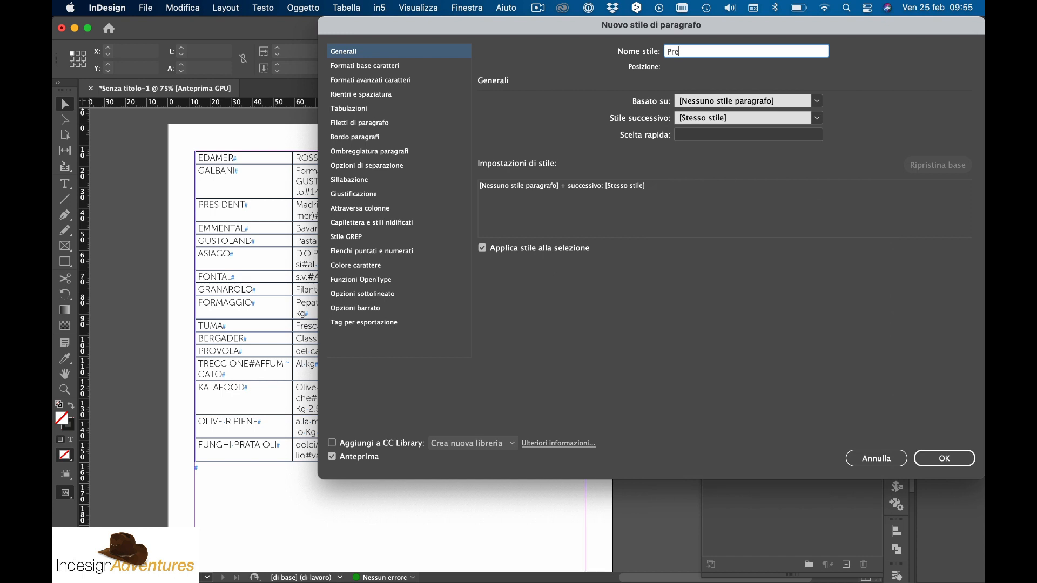
text(zzo con iva)
click(817, 101)
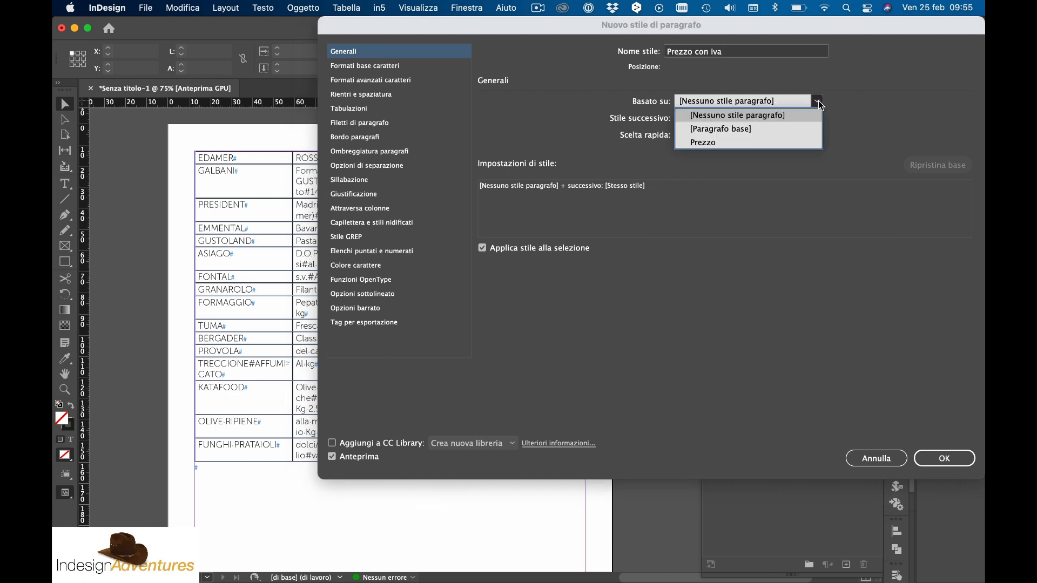
click(700, 146)
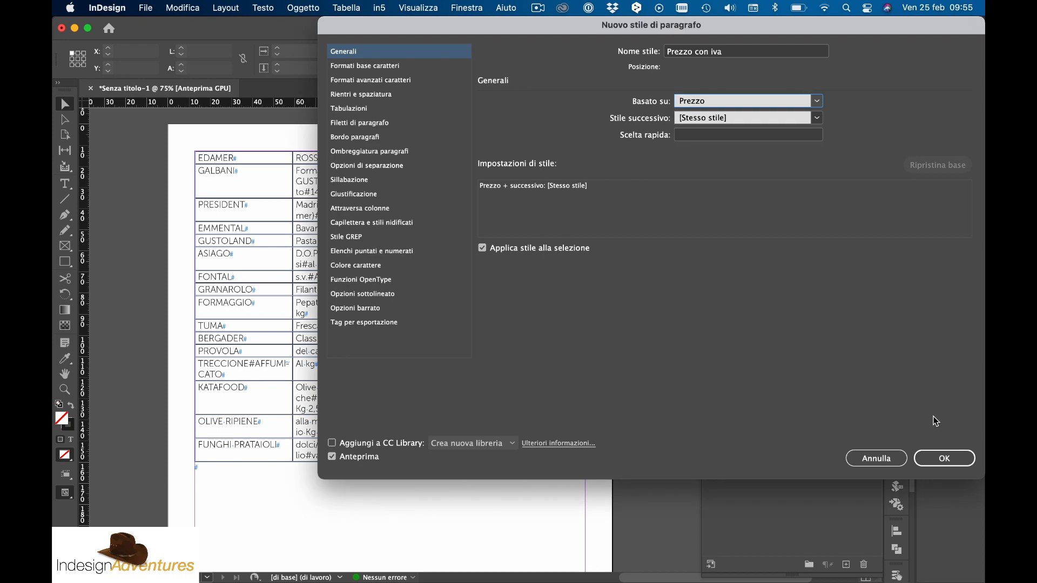
click(955, 462)
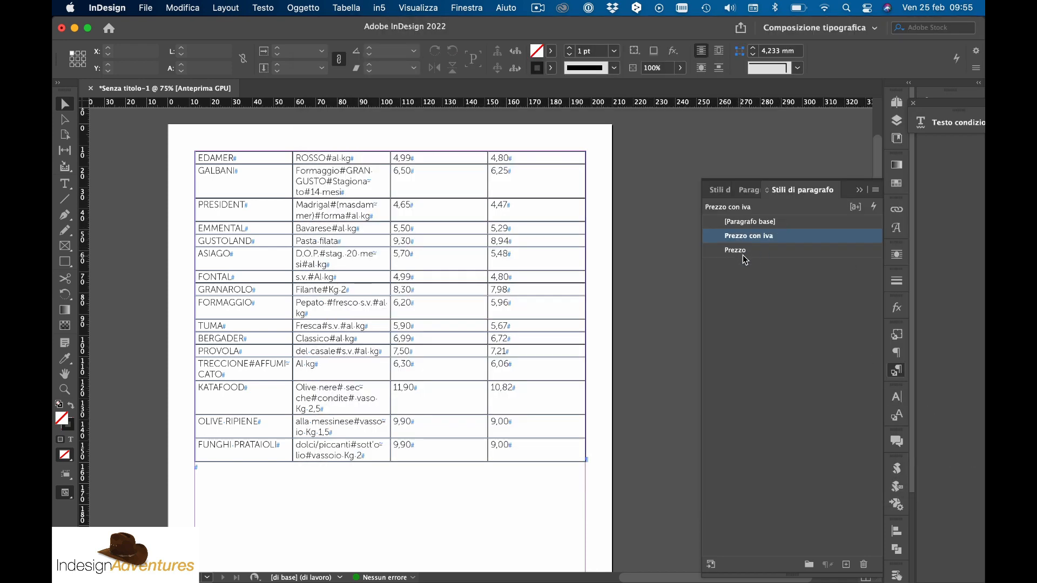
Create another paragraph style named Prezzo senza iva, also based on Prezzo.
click(876, 190)
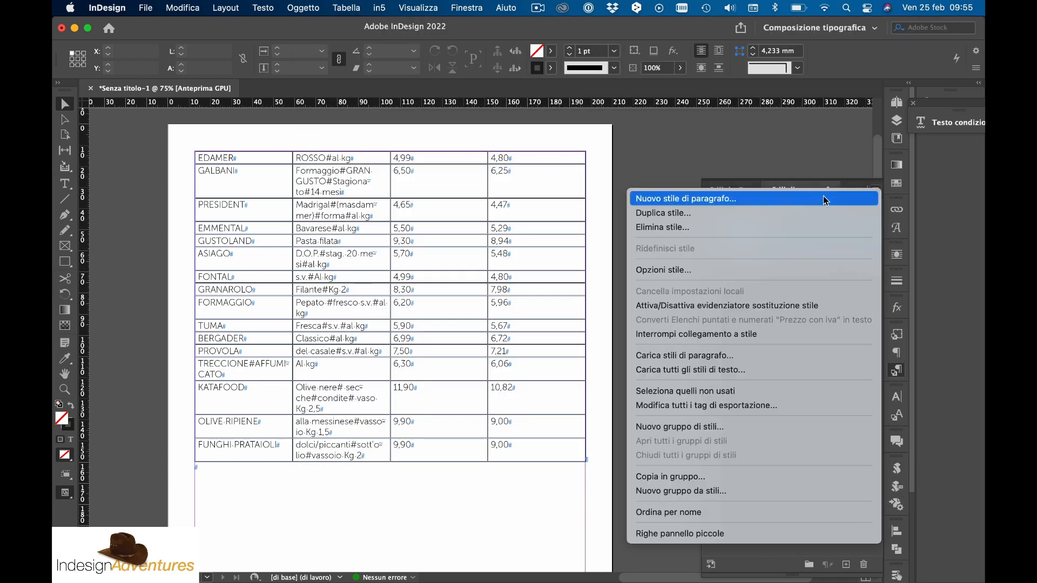
key(Escape)
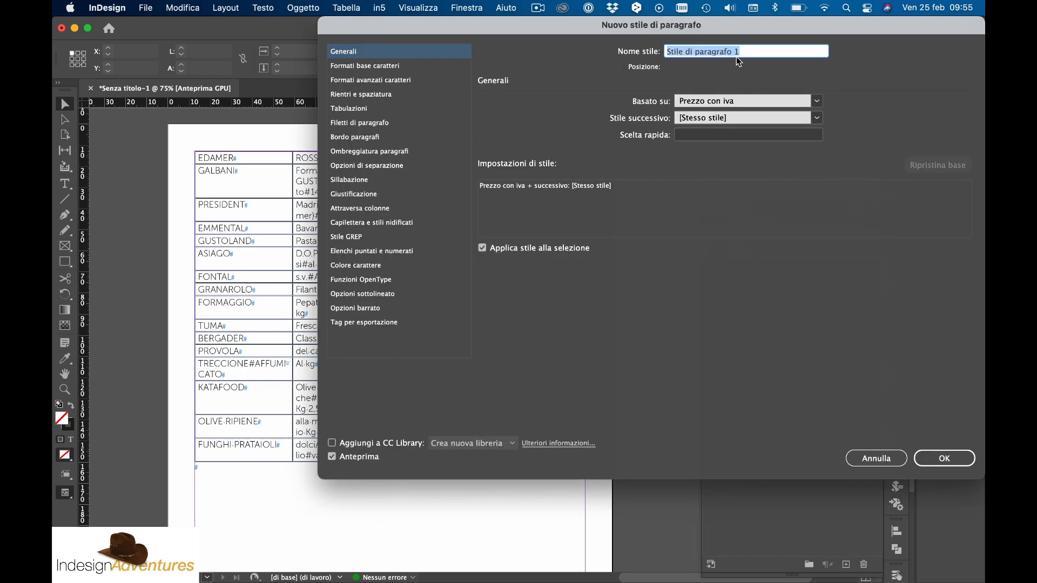
text(Prezzo)
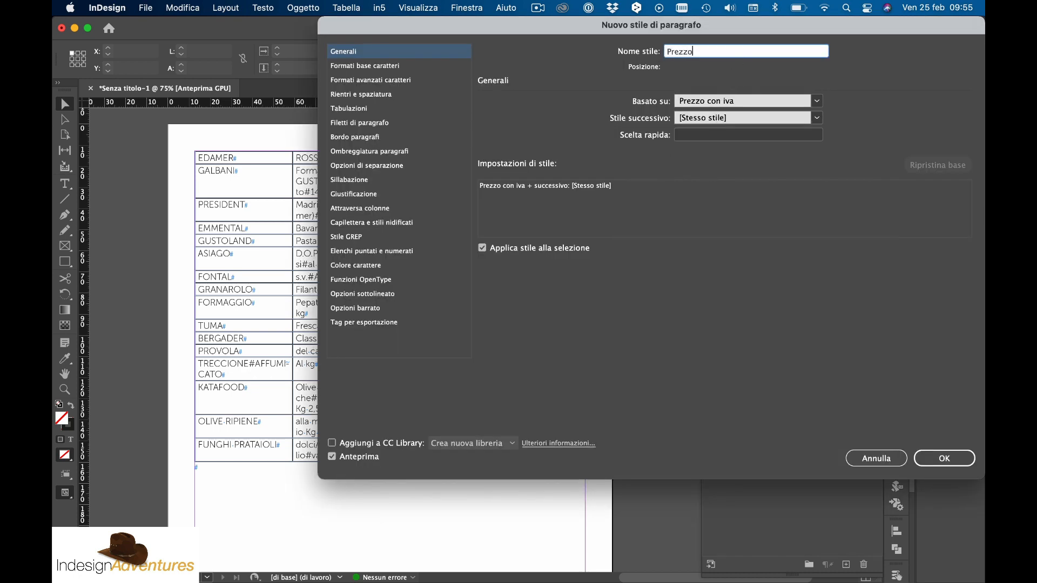
text( senza iva)
click(816, 101)
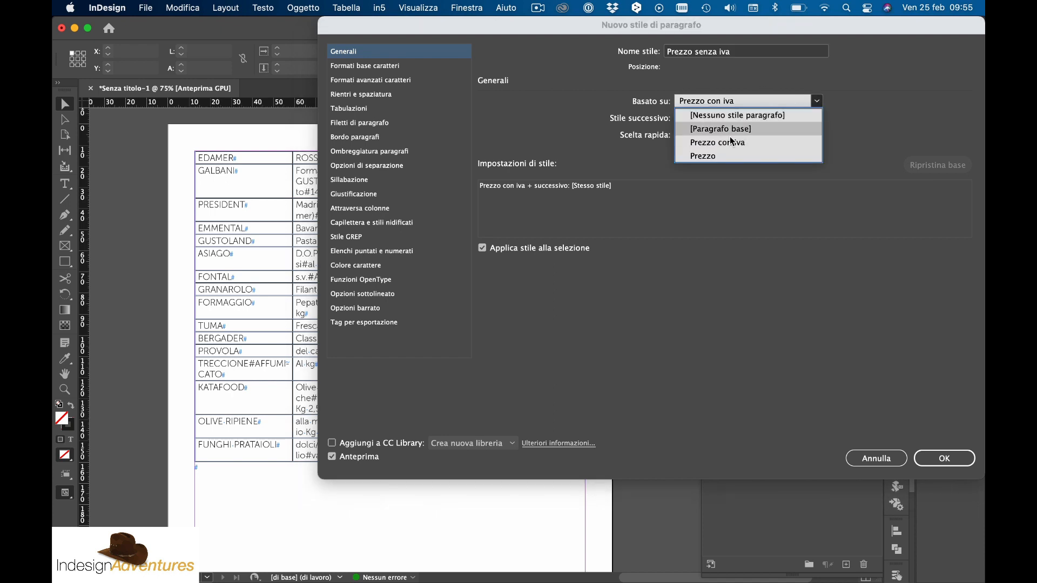
click(713, 156)
click(940, 459)
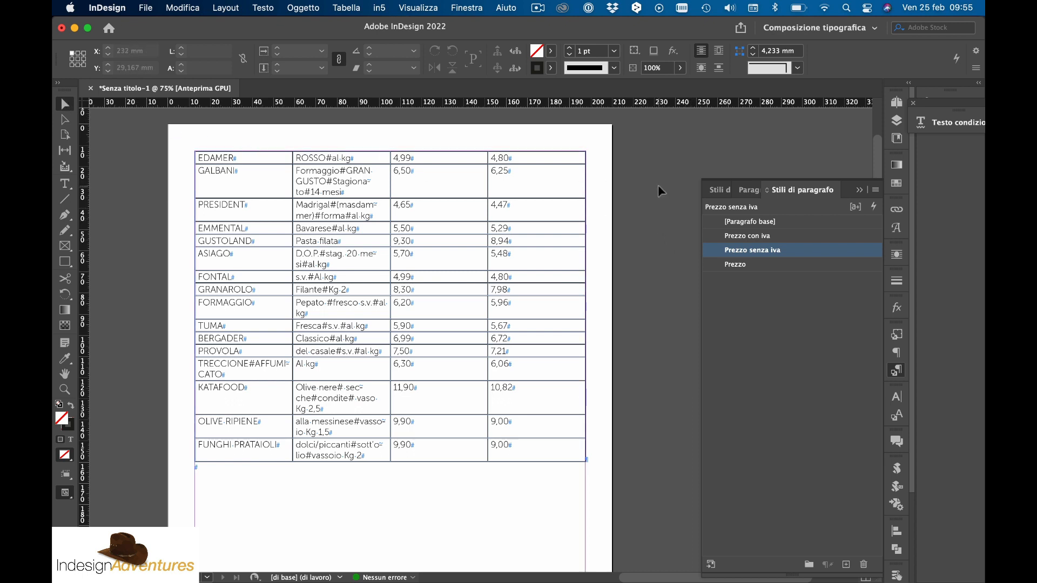
Set the character colour of the Prezzo senza iva style to the green swatch C=75 M=5 Y=100 K=0.
click(756, 291)
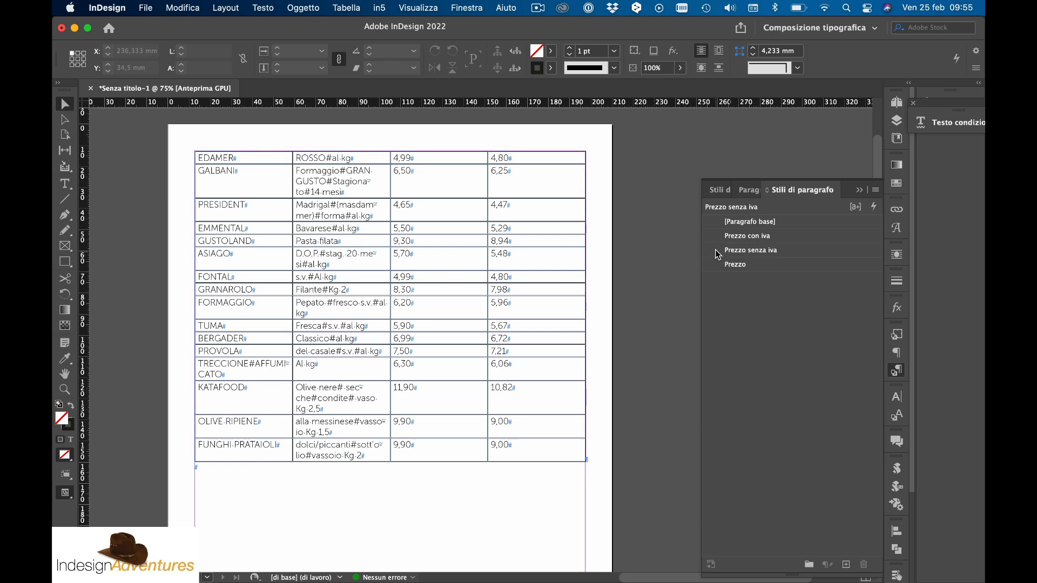
double_click(719, 253)
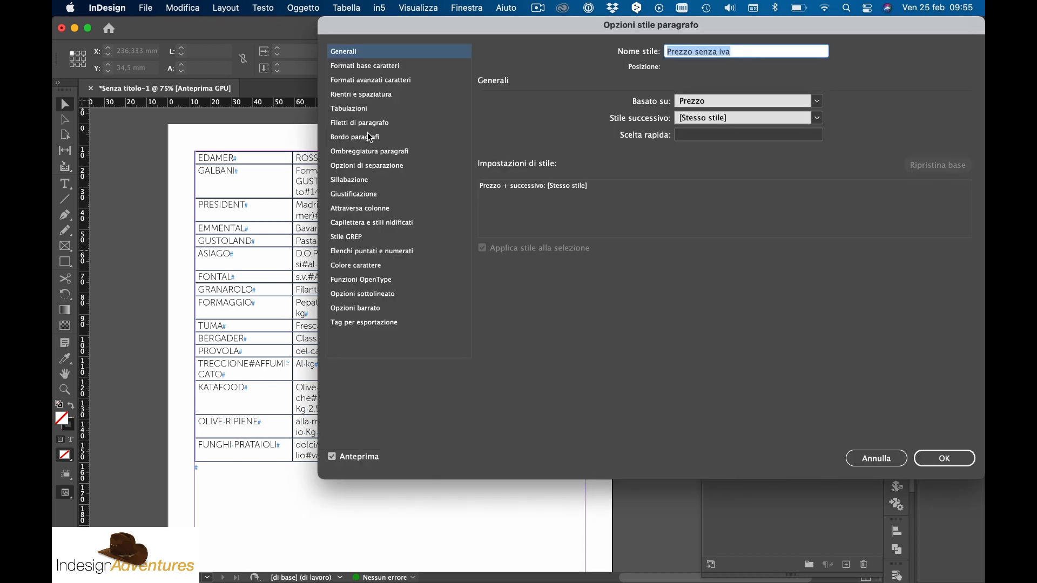
click(375, 266)
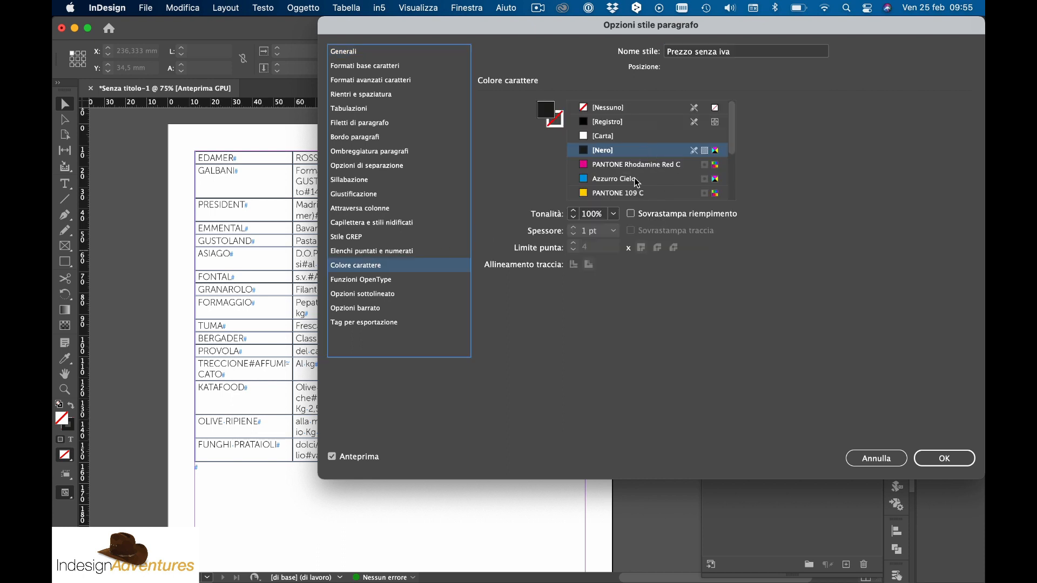
scroll(638, 183, down, 1)
scroll(637, 184, down, 1)
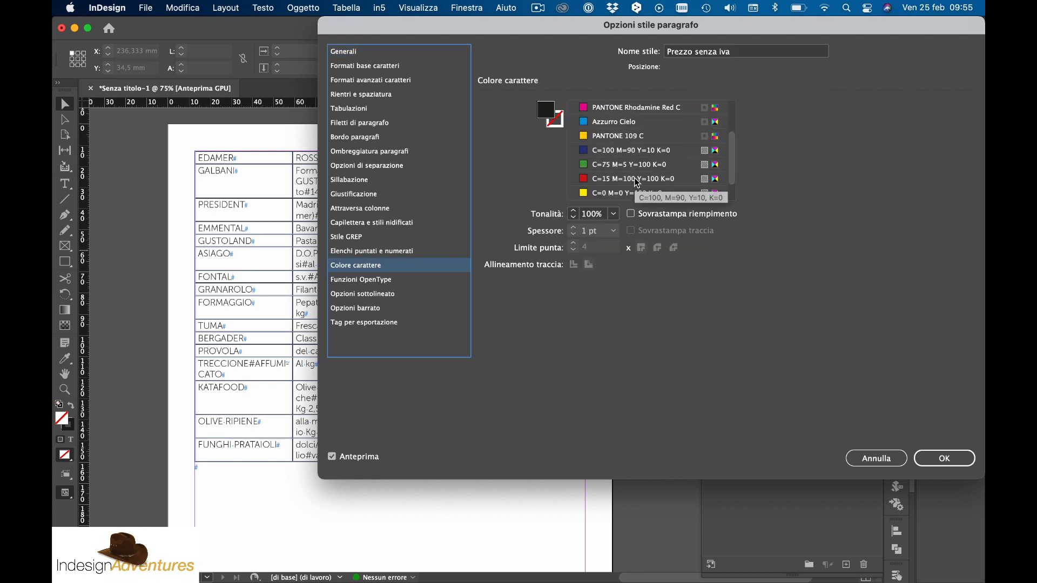
click(613, 166)
click(944, 458)
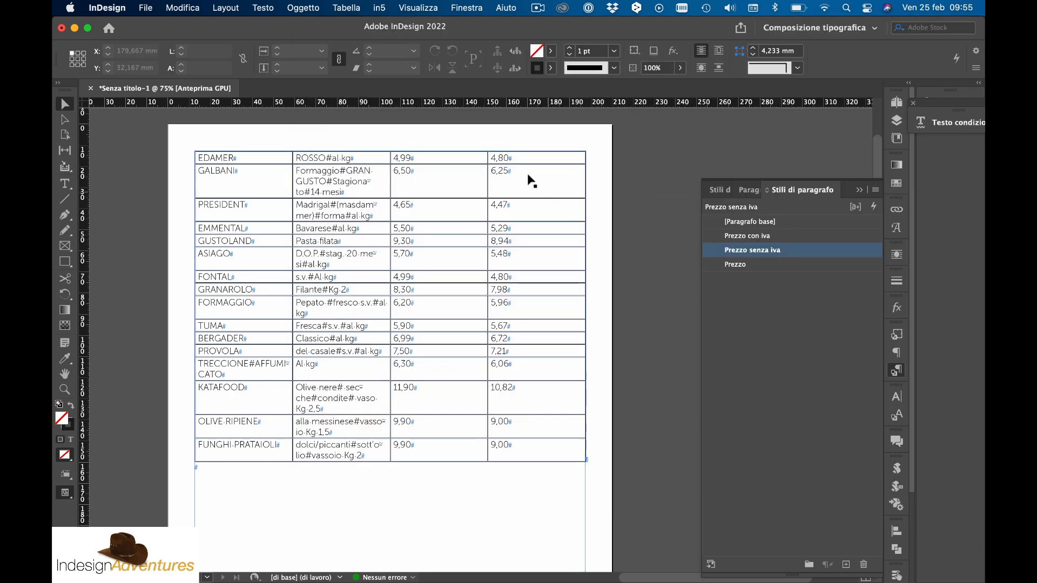
Apply the Prezzo senza iva style to the table's fourth column and Prezzo con iva to its third column.
double_click(505, 162)
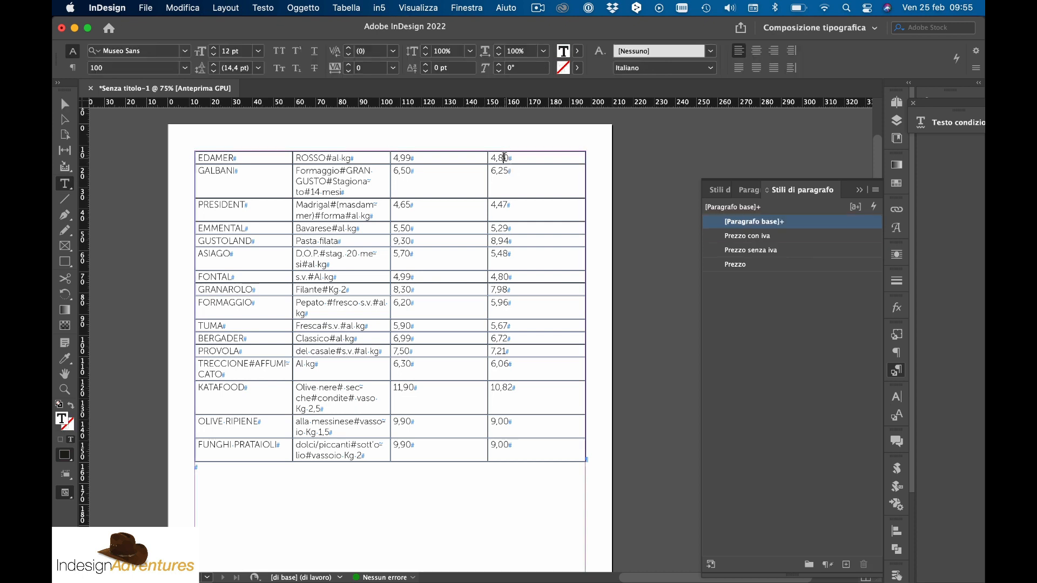
drag(492, 156, 540, 427)
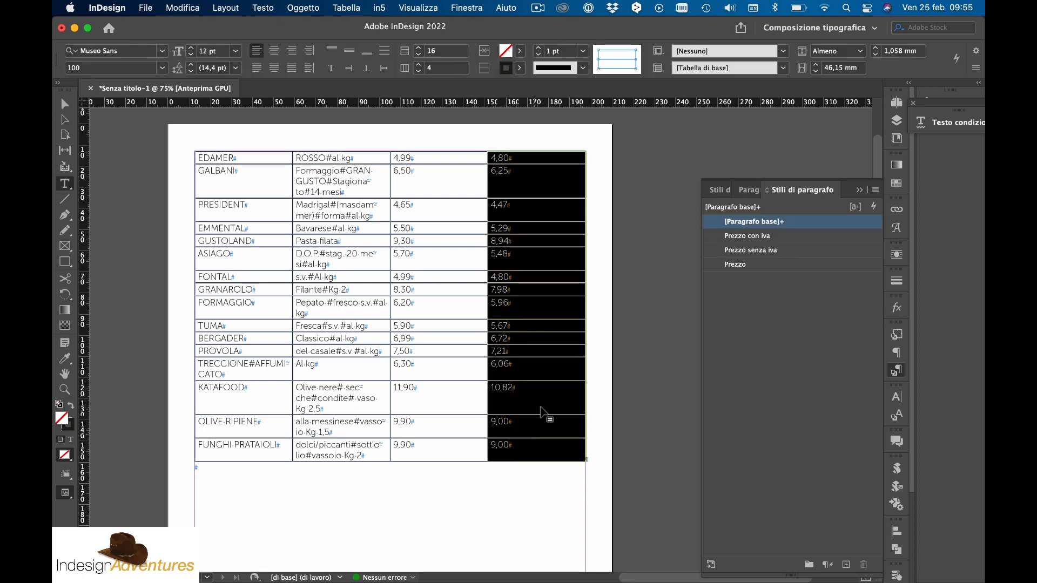
click(769, 253)
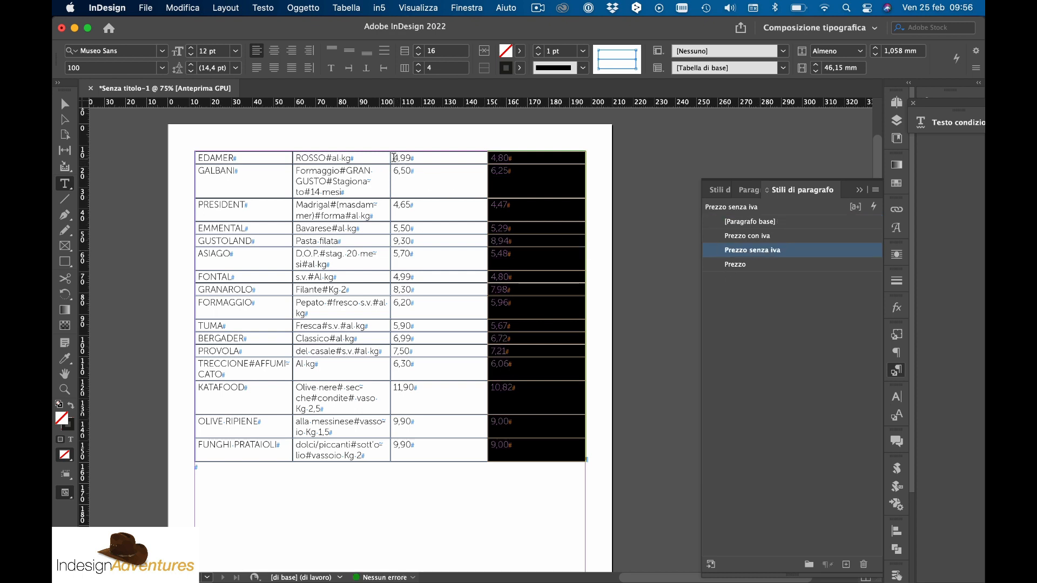
drag(395, 158, 444, 456)
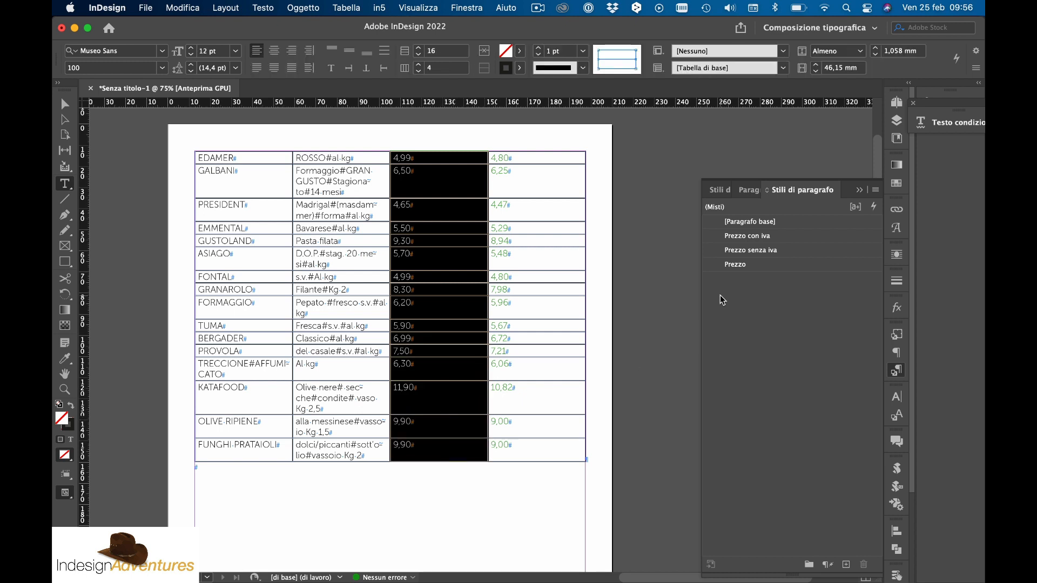
click(745, 236)
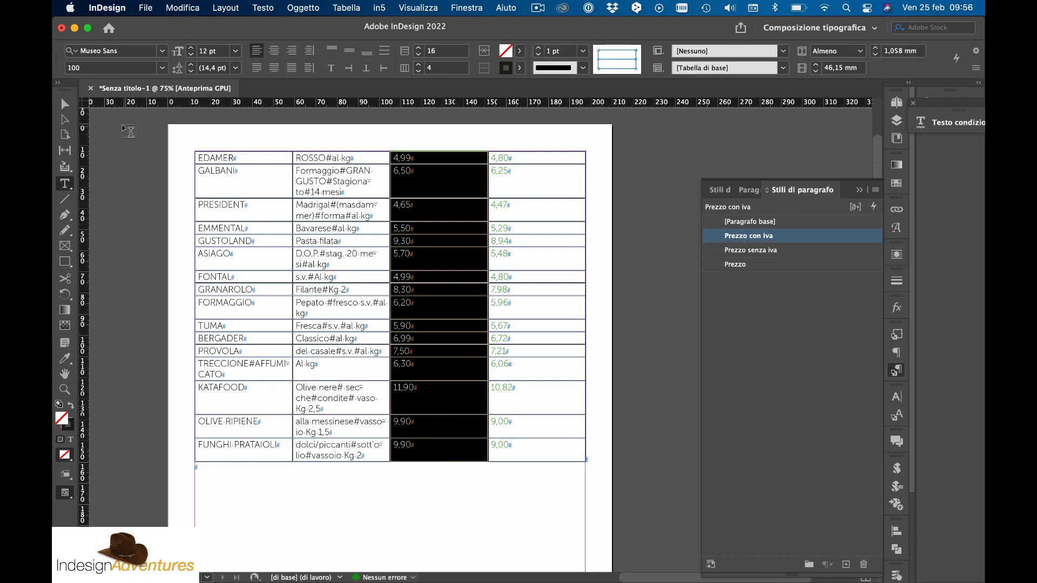
With nothing selected, set the character colour of the Prezzo con iva paragraph style to the red swatch C=15 M=100 Y=100 K=0.
click(65, 104)
click(638, 193)
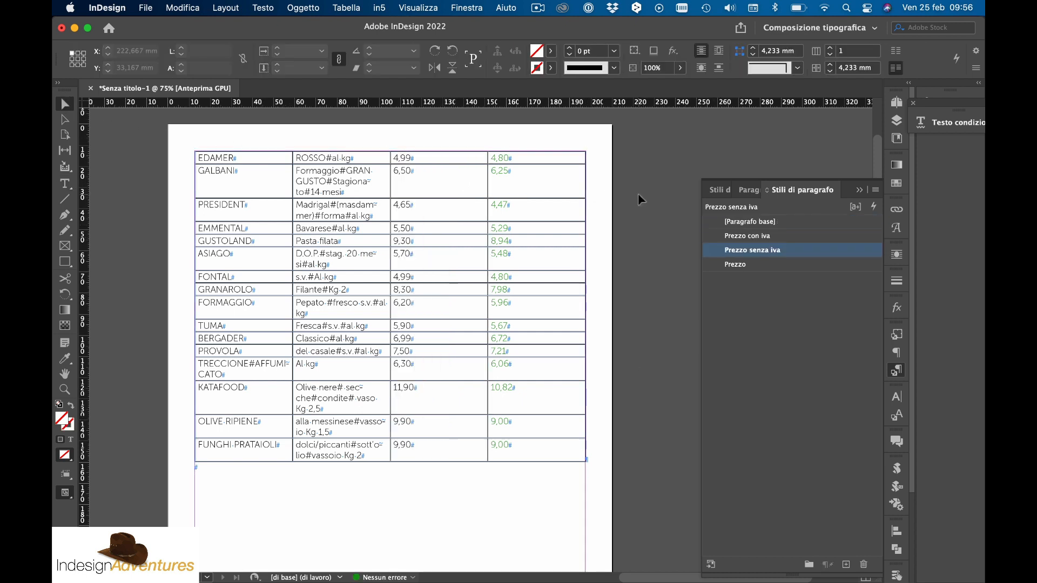
double_click(721, 237)
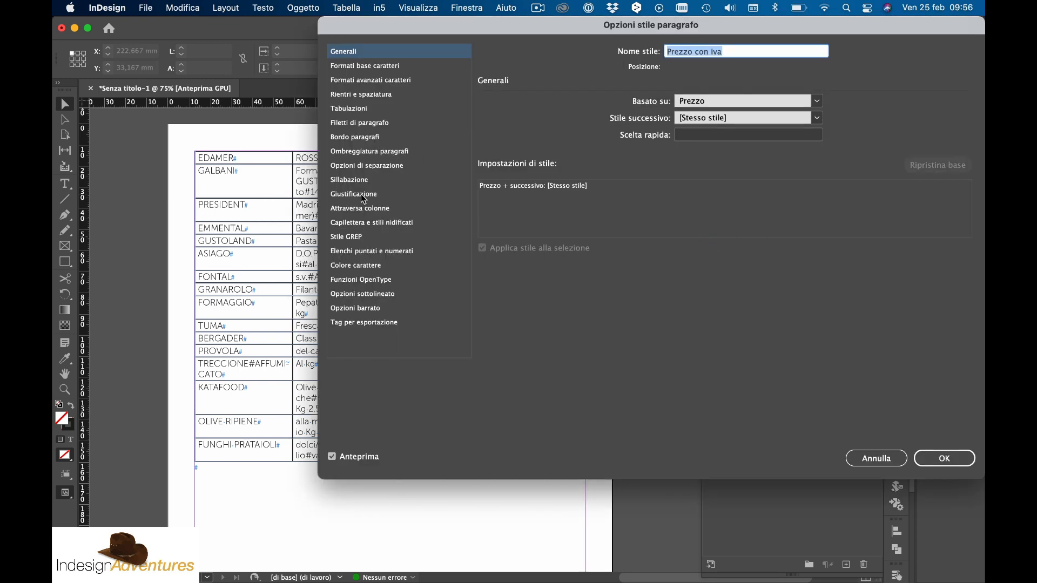
click(355, 265)
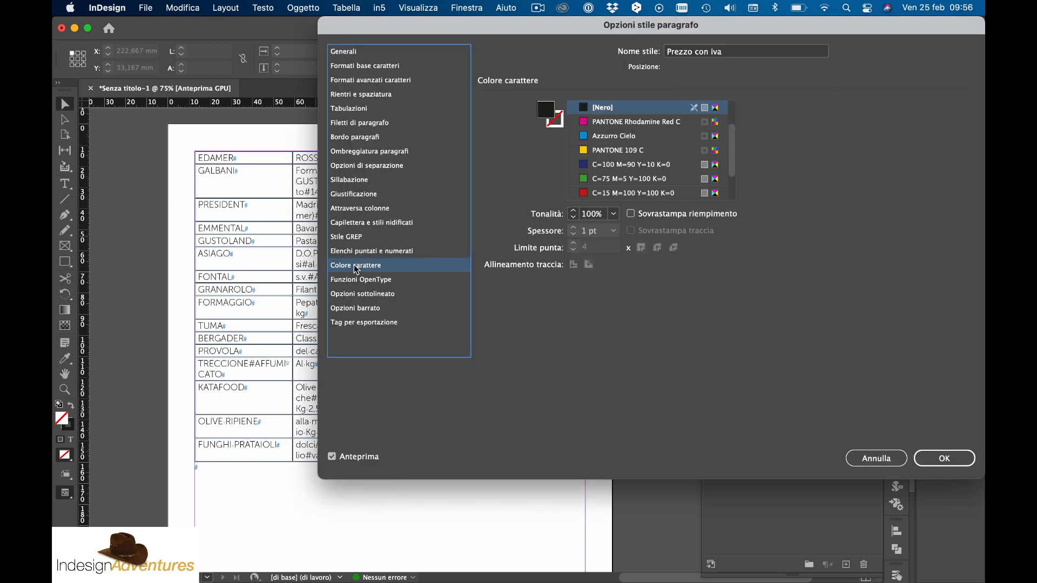
click(594, 194)
click(945, 458)
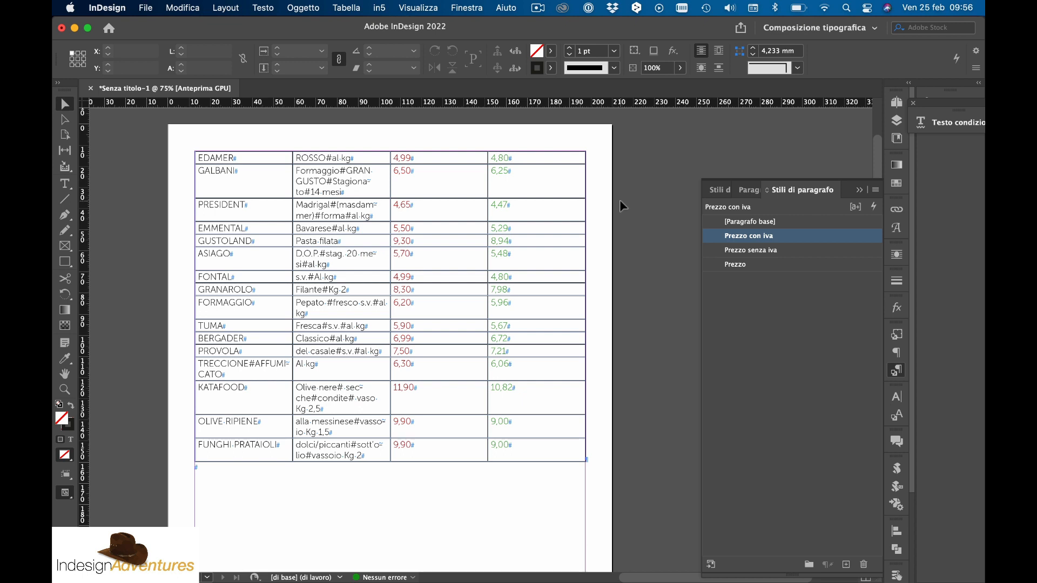
Create a conditional text condition named Prezzo con iva, keeping the light blue wavy underline indicator.
drag(951, 110, 742, 112)
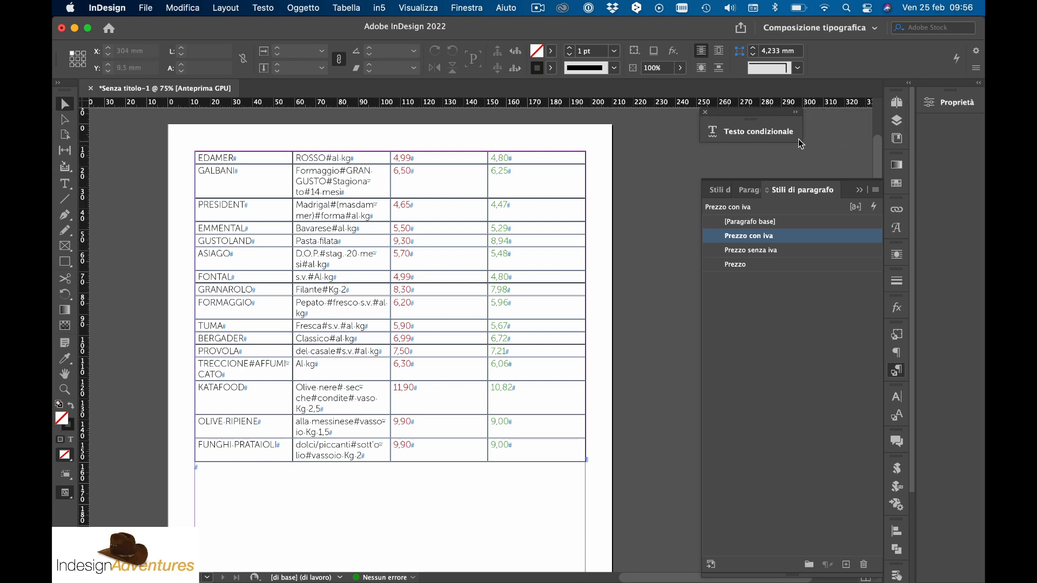
click(756, 131)
drag(712, 113, 849, 109)
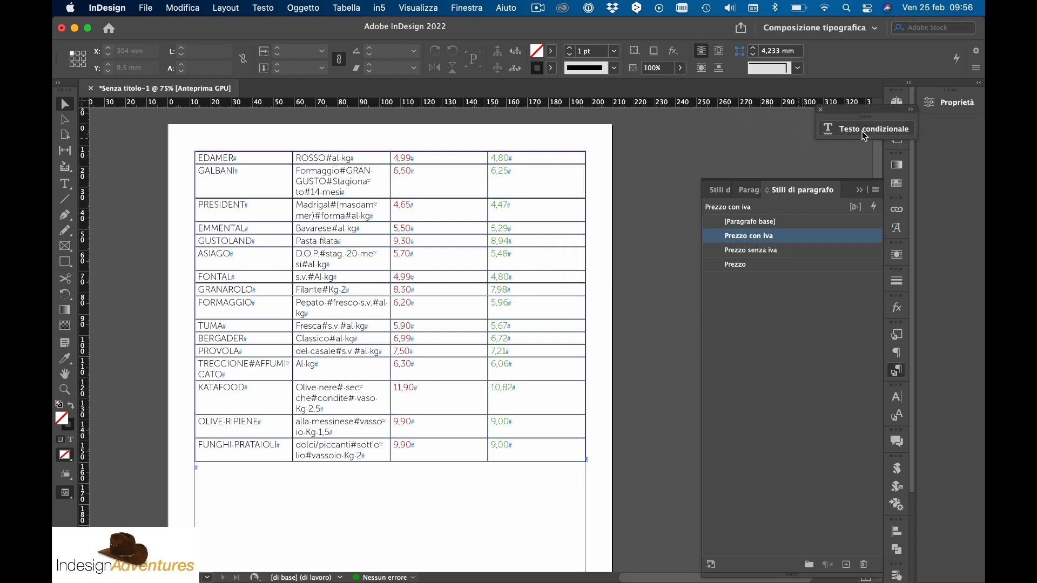
click(862, 130)
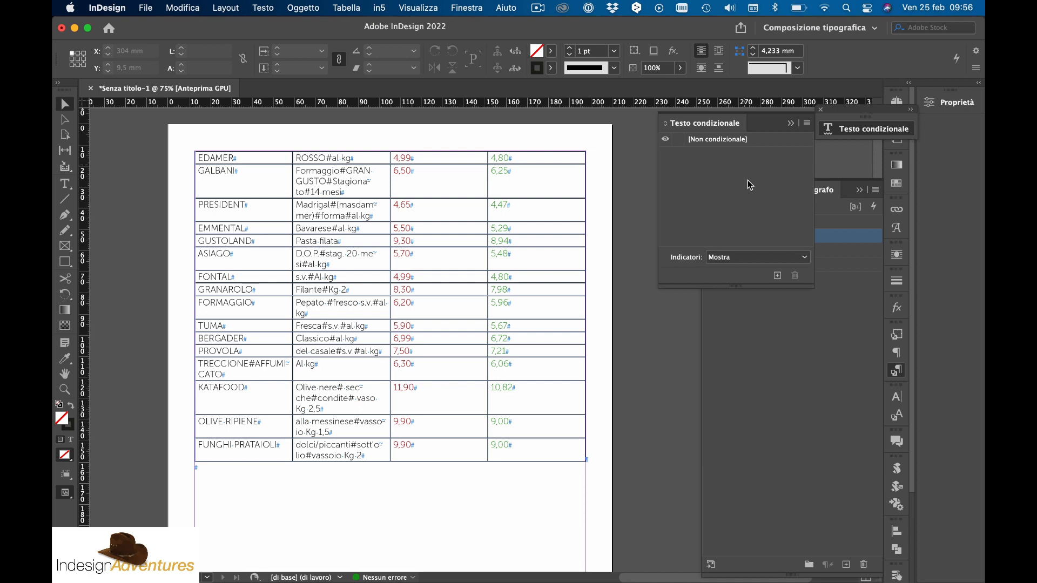
click(778, 274)
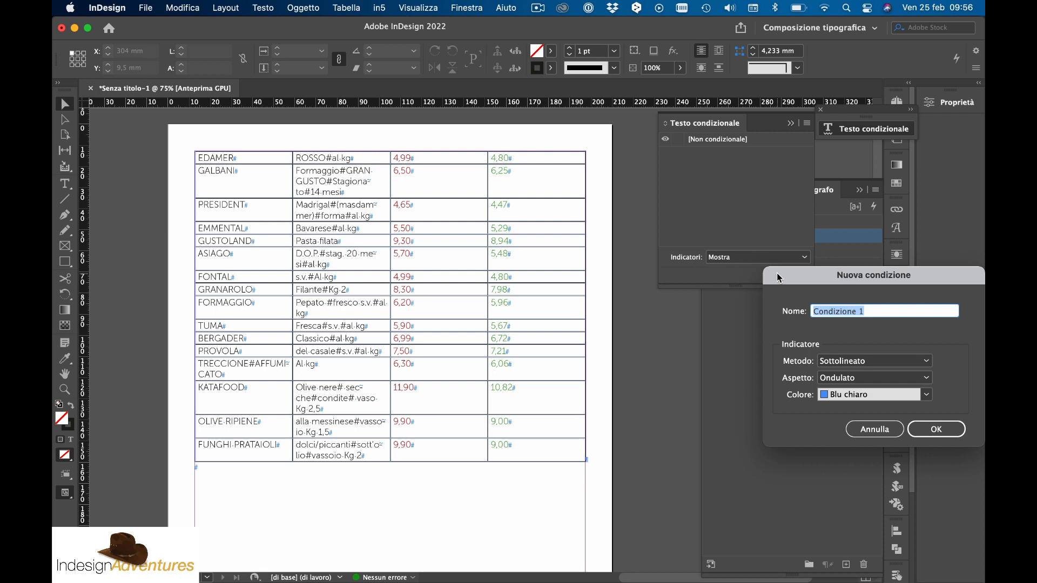
text(Prezzo con iva)
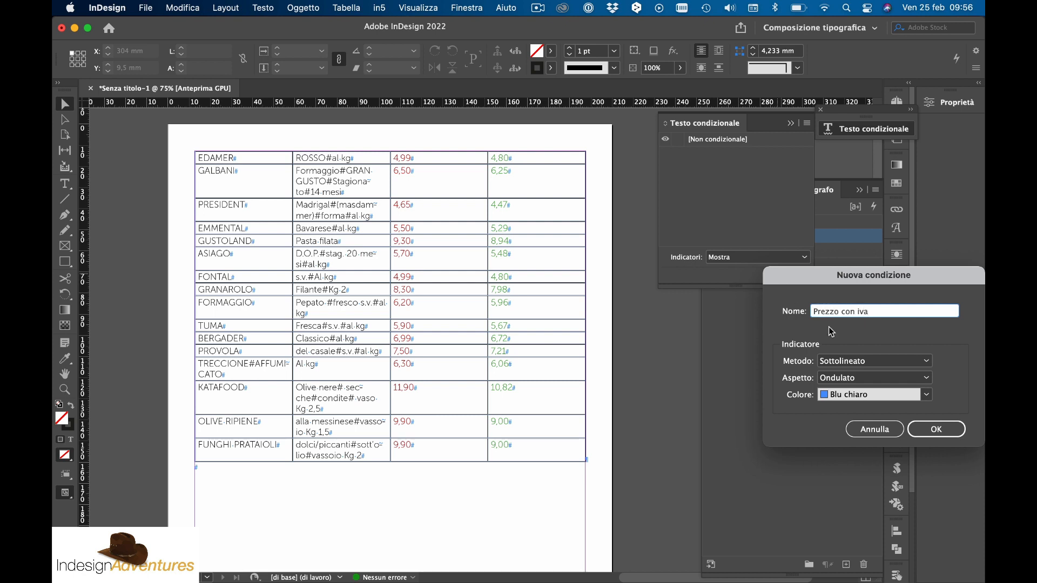
click(937, 429)
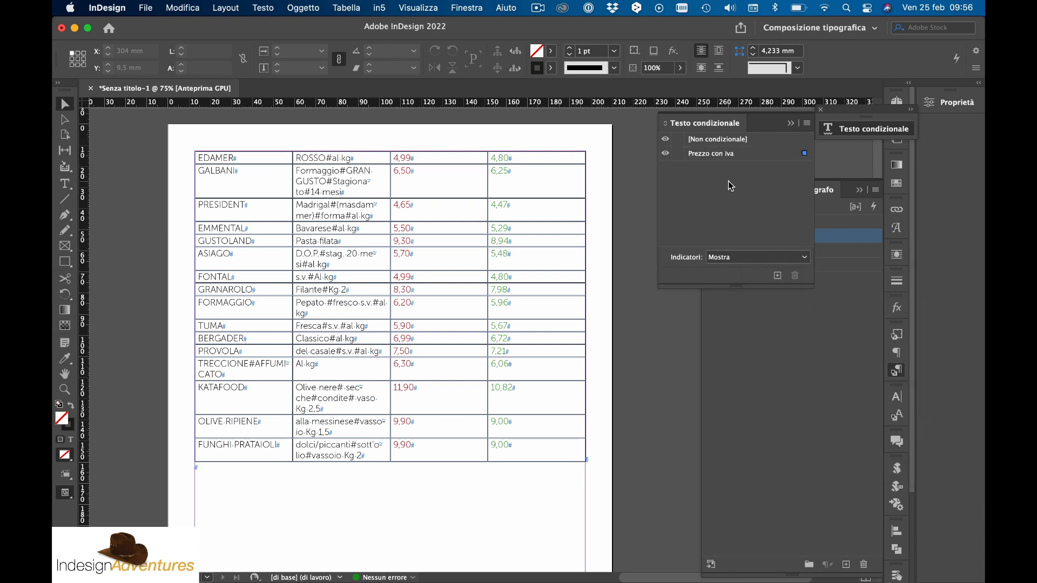
Create a second text condition named Prezzo senza iva, keeping the red wavy underline indicator.
click(777, 276)
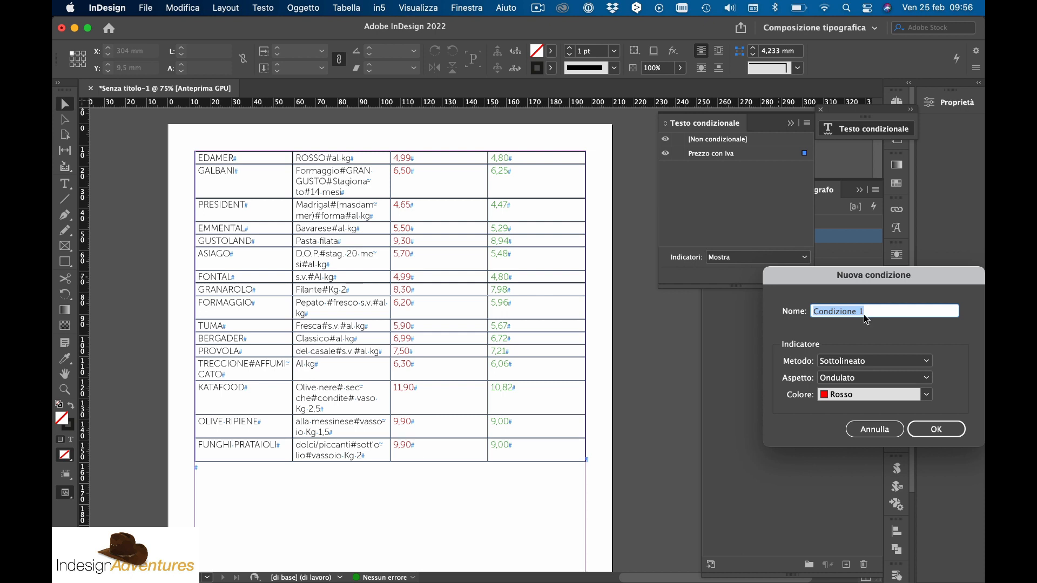
text(Prezzo senza iva)
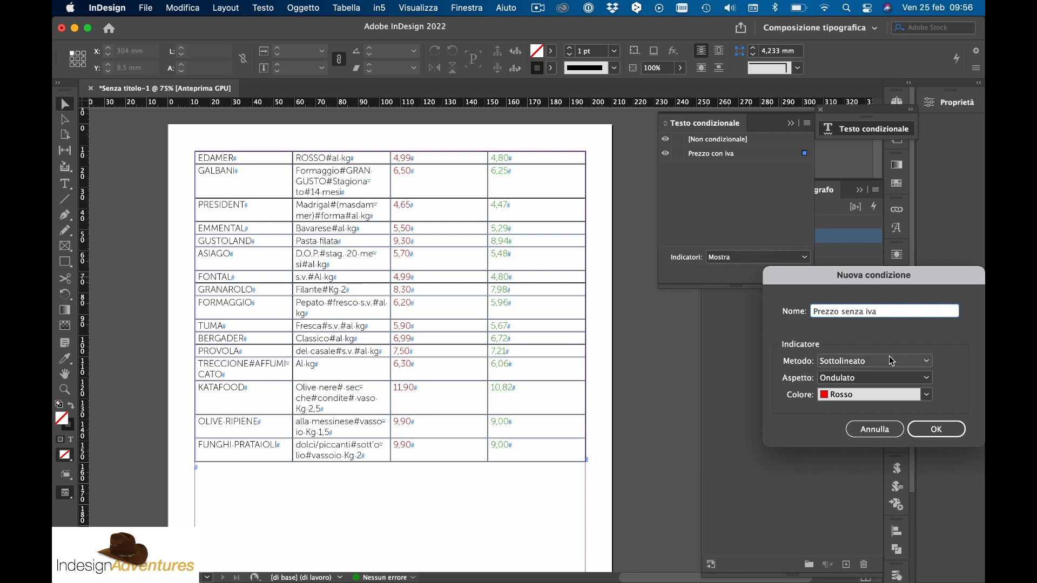
click(937, 429)
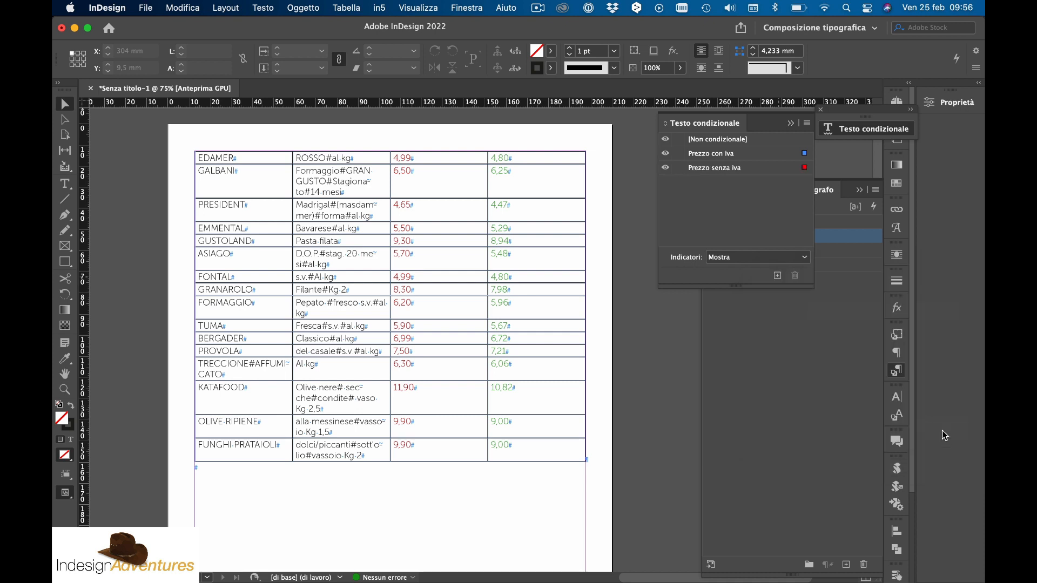
click(831, 328)
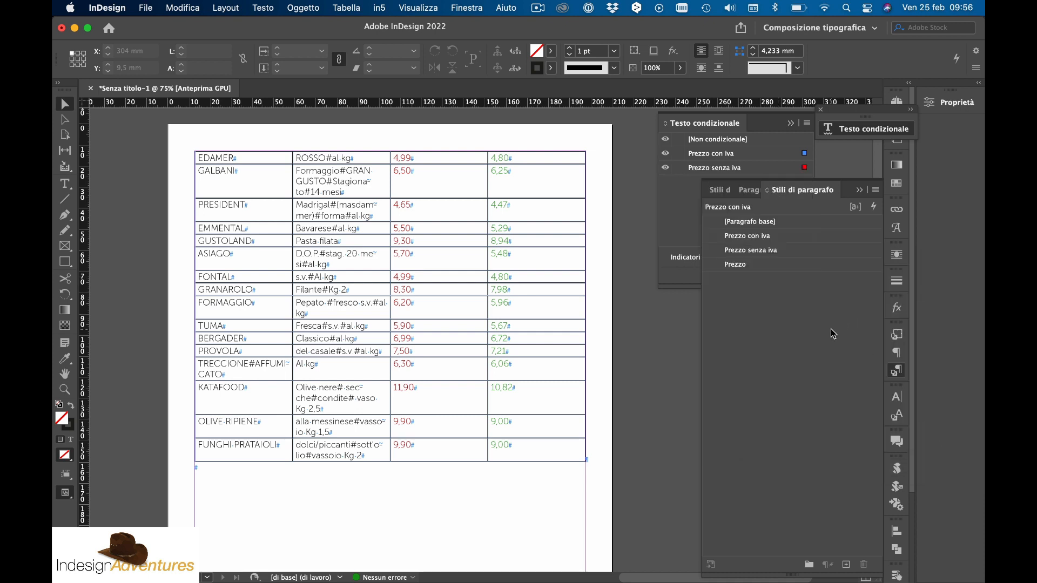
click(691, 231)
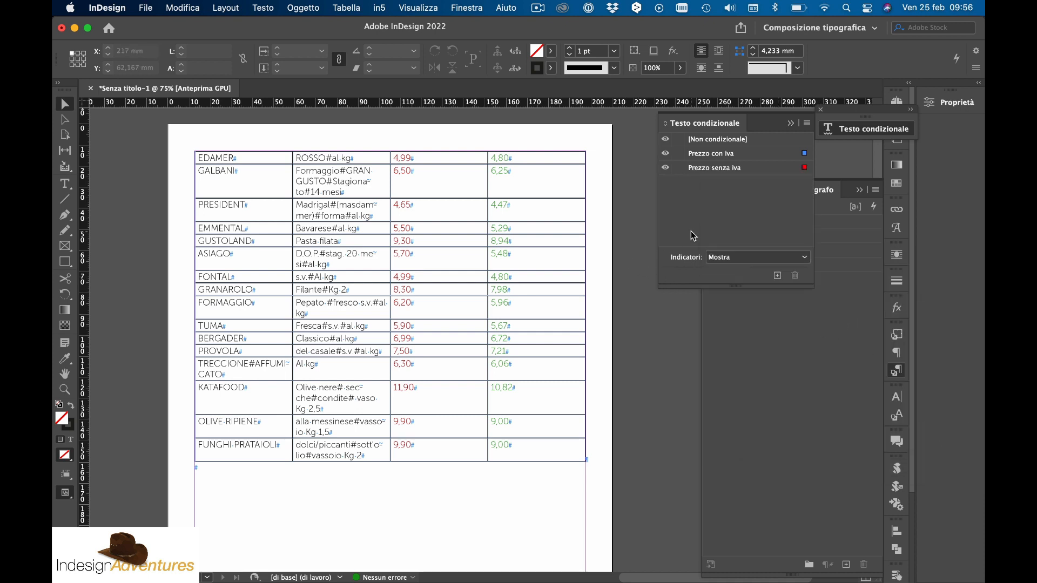
double_click(410, 172)
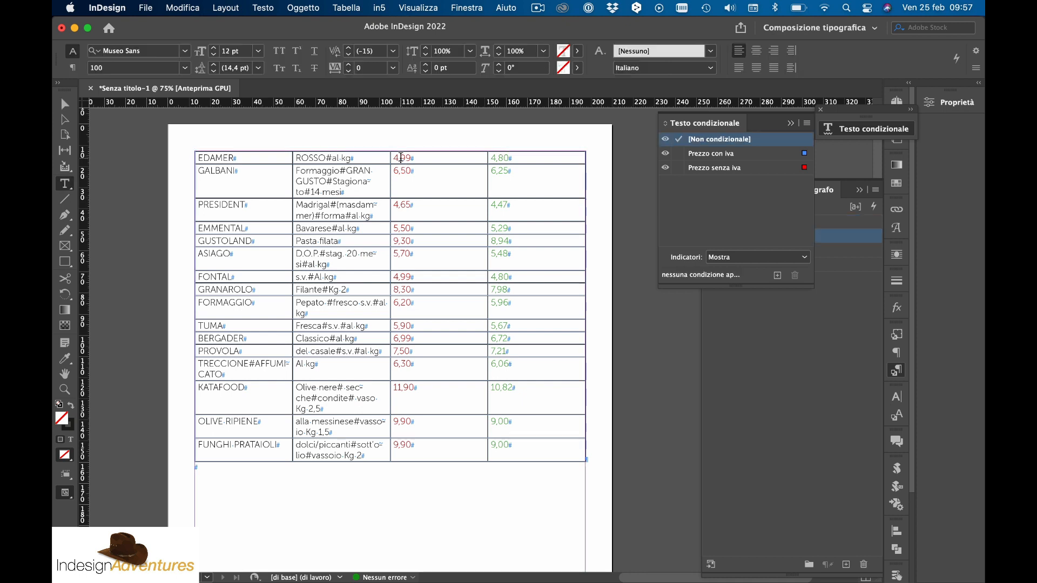
drag(409, 159, 427, 454)
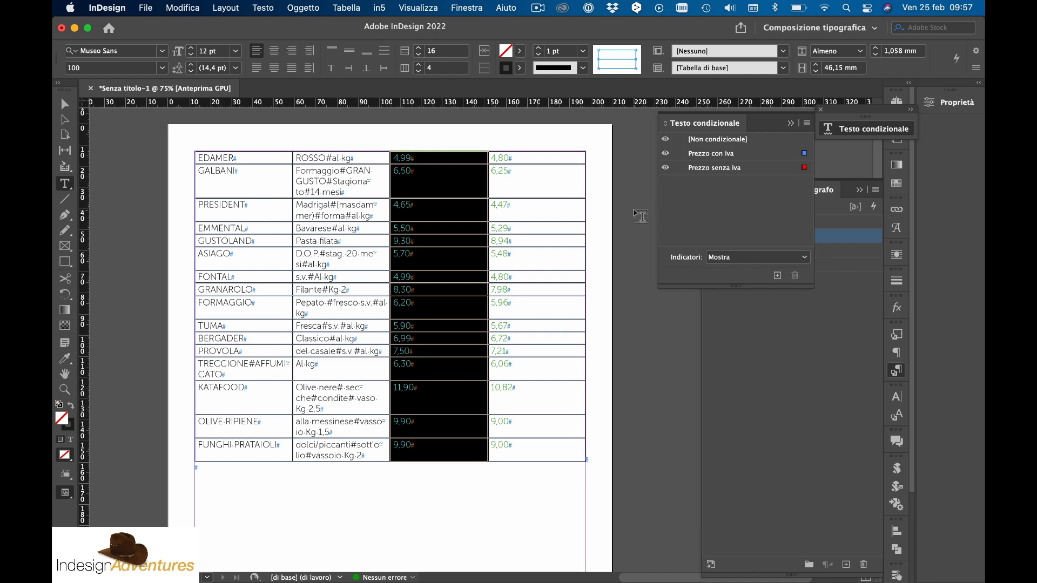
click(640, 216)
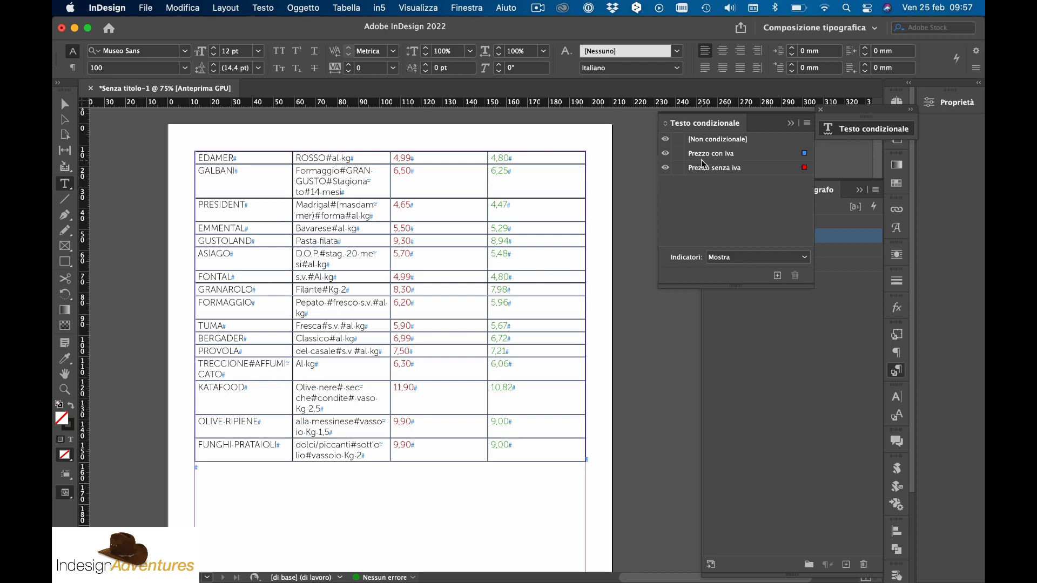
Set up a GREP find/replace with an empty search pattern and the paragraph style Prezzo con iva as the find format.
key(super+f)
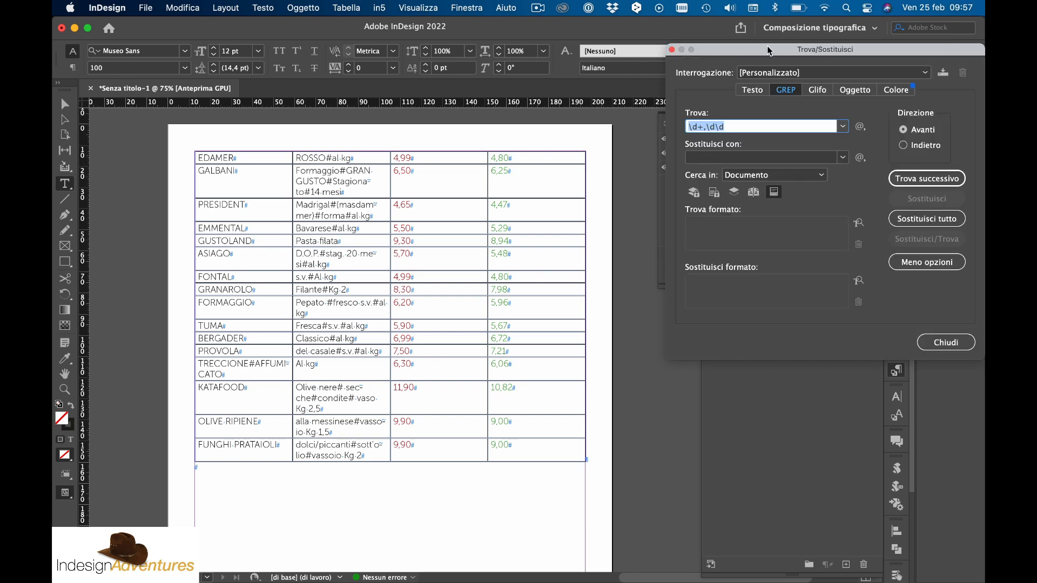
drag(767, 50, 365, 231)
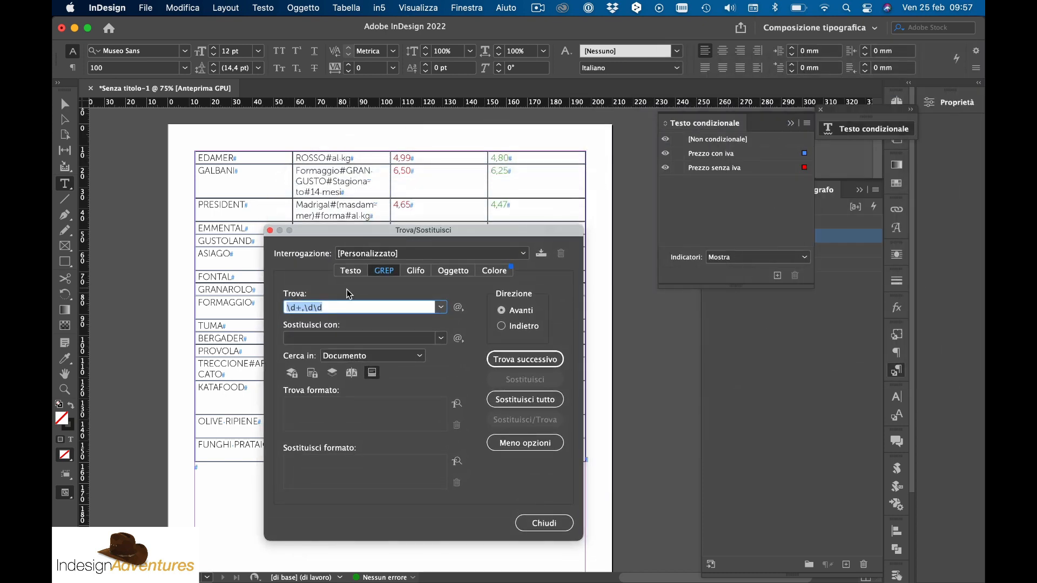
click(343, 307)
double_click(343, 307)
key(BackSpace)
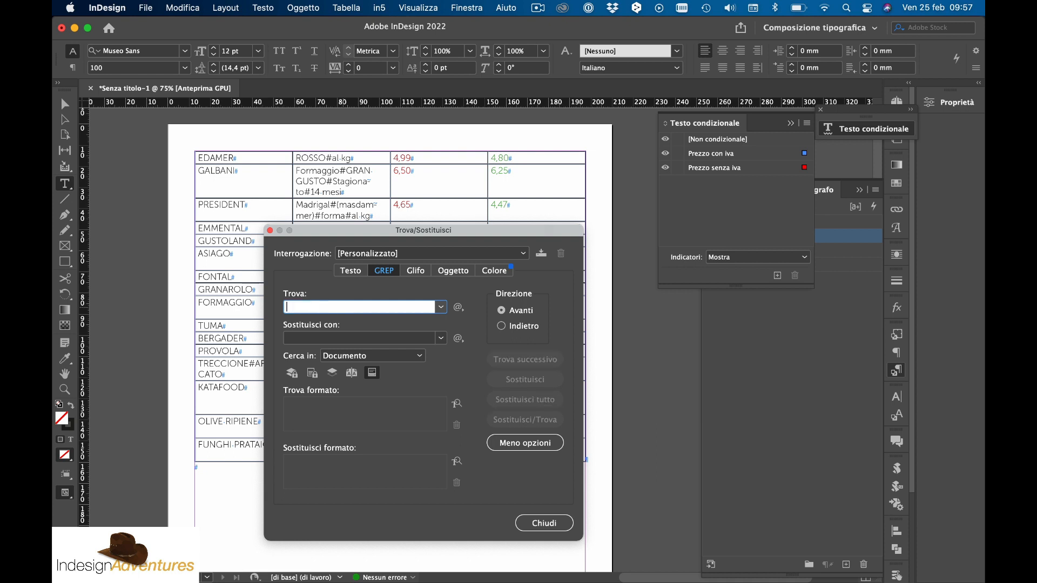
click(457, 404)
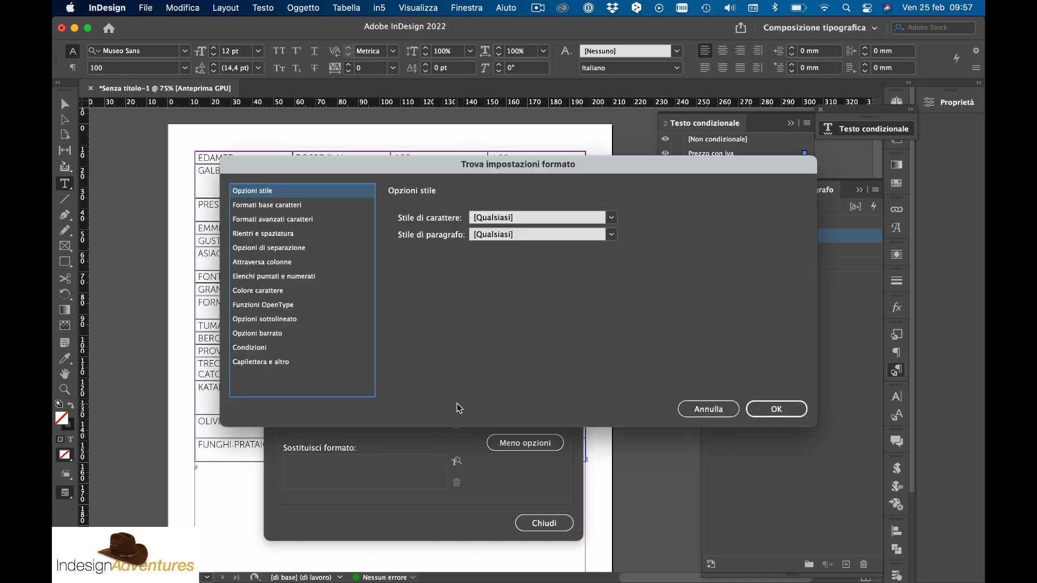
click(611, 236)
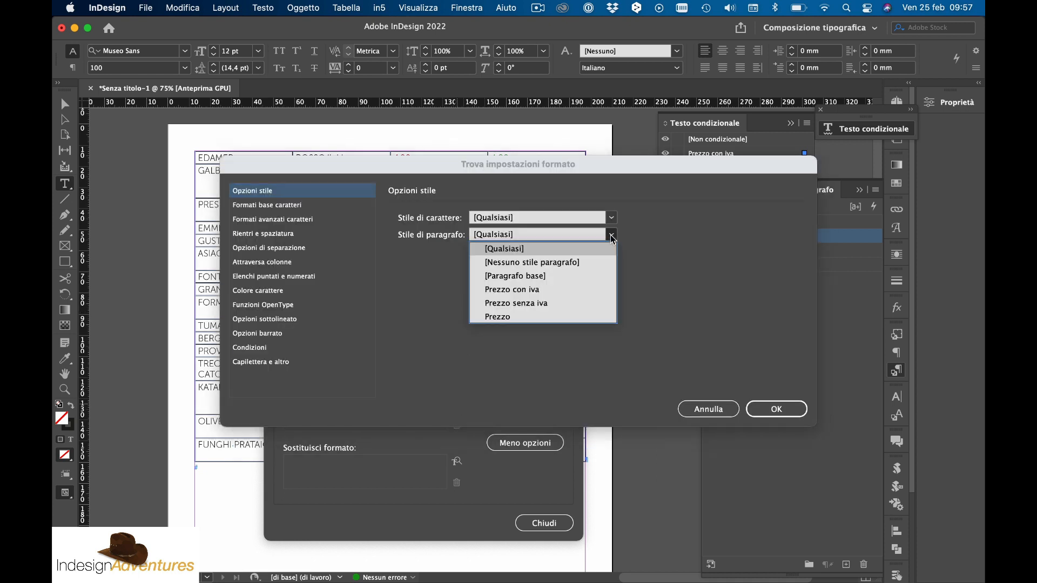
click(550, 290)
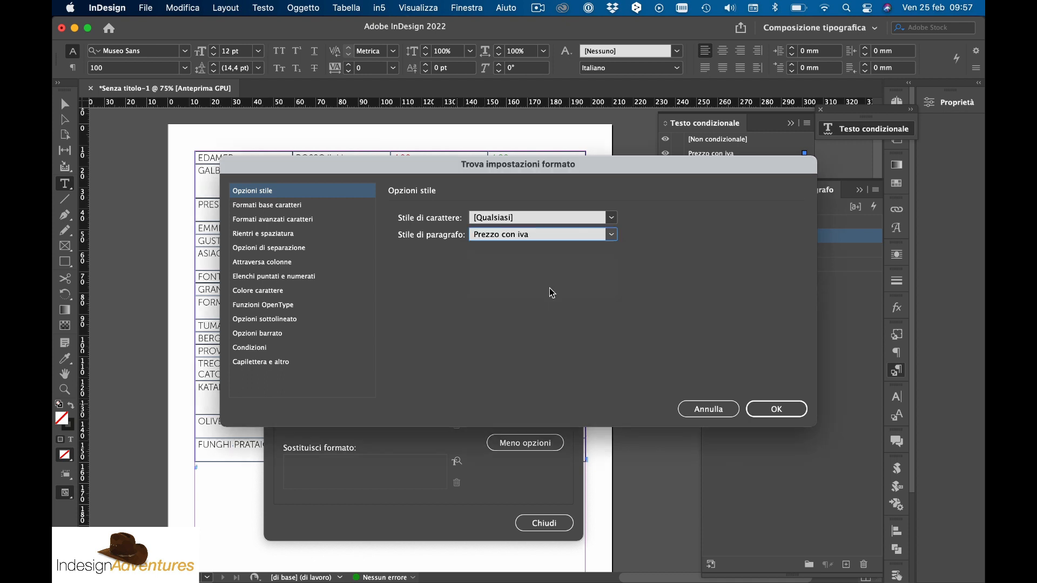
click(775, 408)
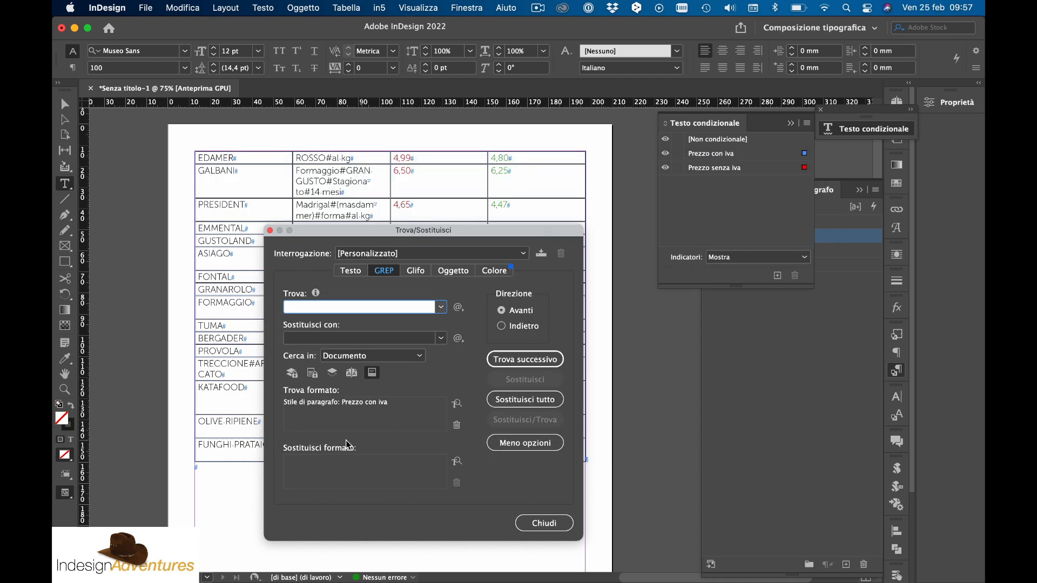
Set the replacement format to the condition Prezzo con iva, replacing existing conditions, and apply it to all matches in the document.
click(456, 462)
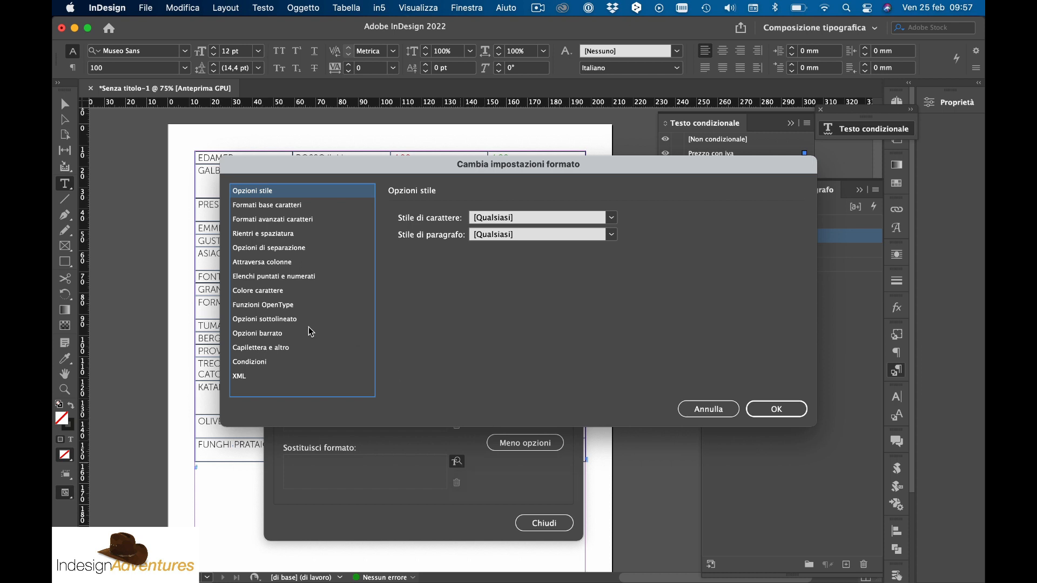
click(257, 363)
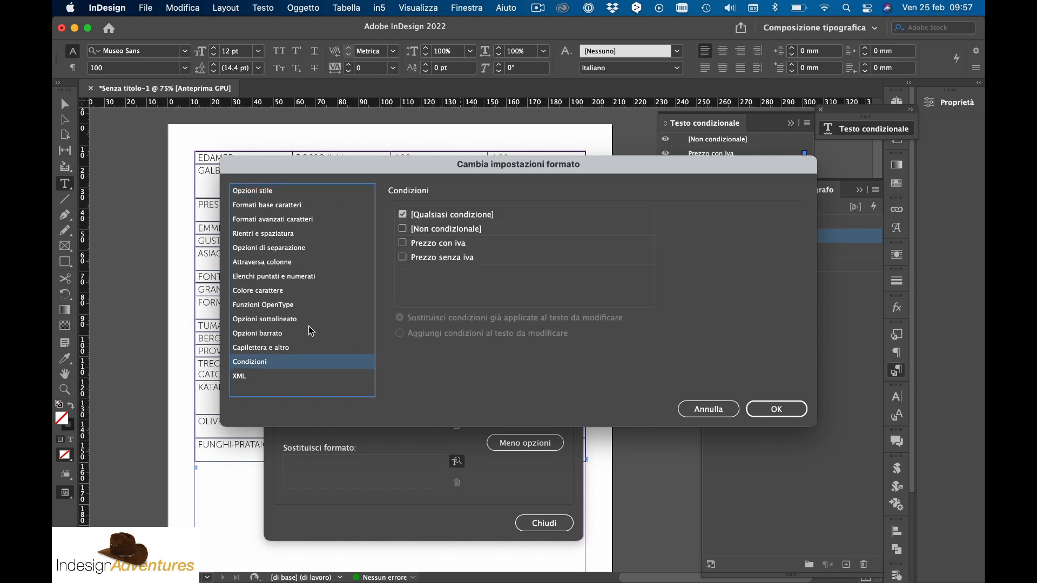
click(402, 243)
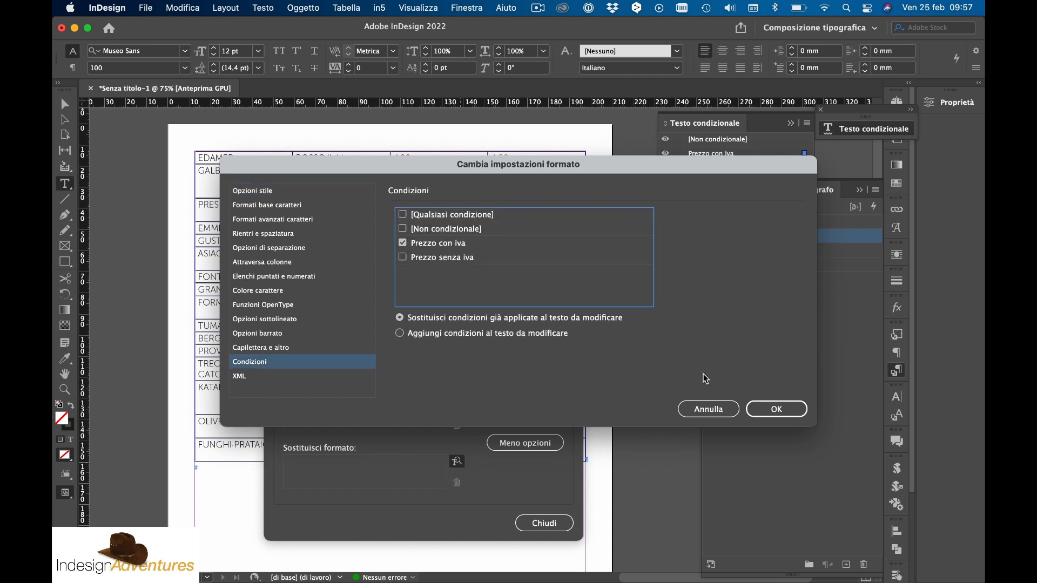
click(781, 410)
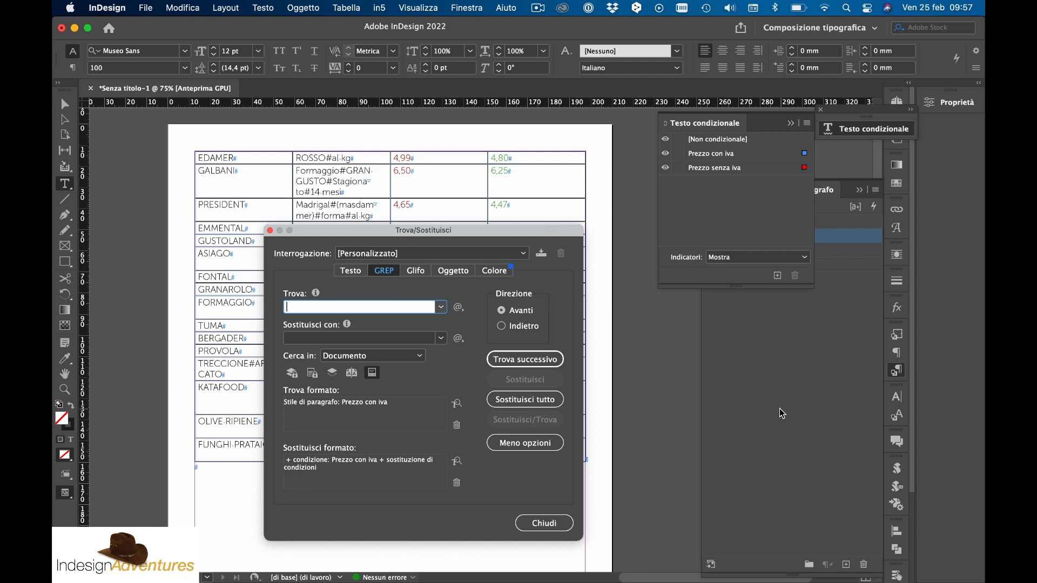
click(533, 399)
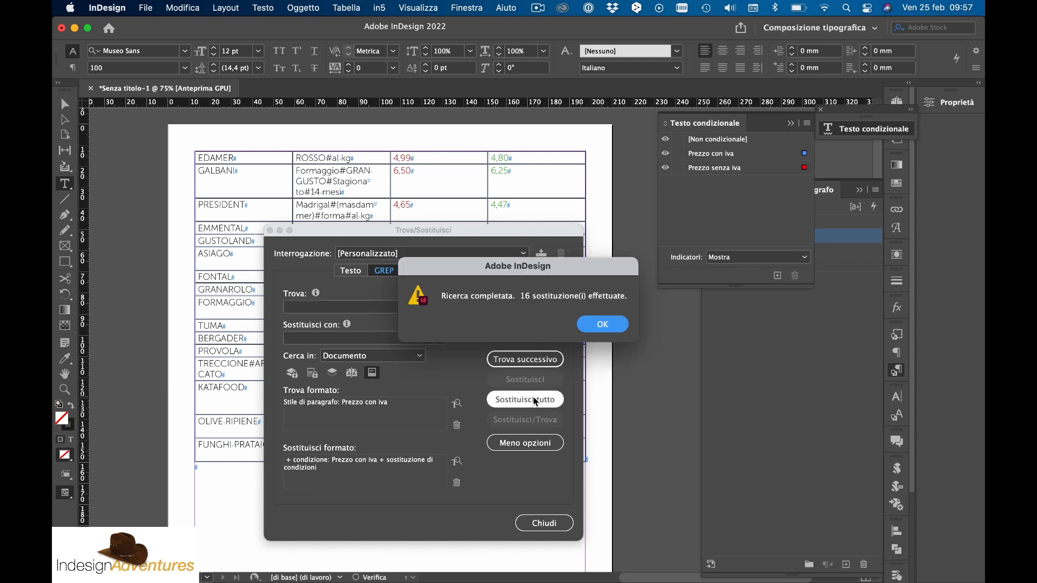
click(611, 325)
click(544, 522)
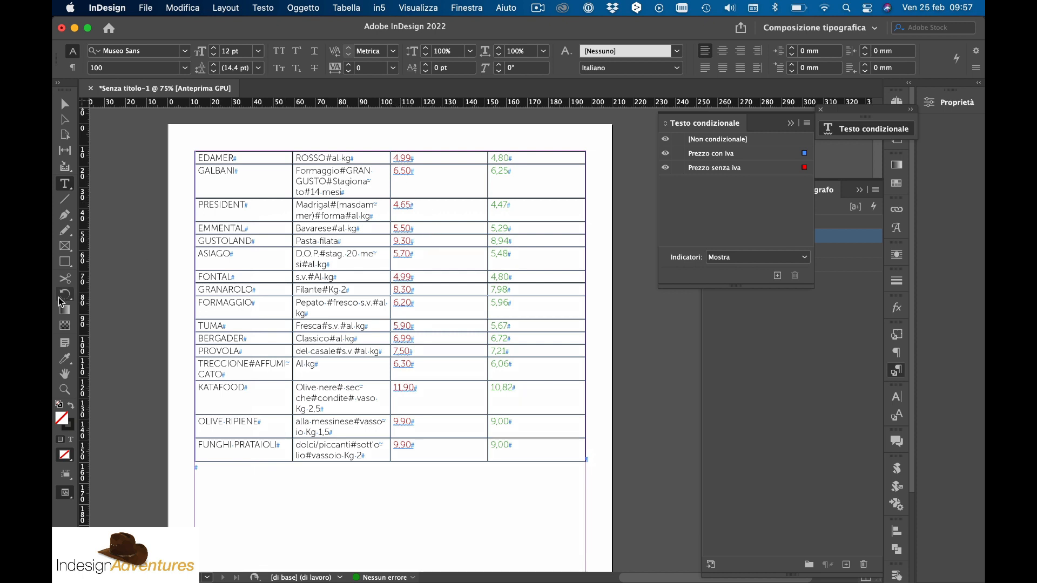
Examine the price columns up close while hiding and showing the Prezzo con iva condition.
click(63, 388)
drag(383, 148, 586, 290)
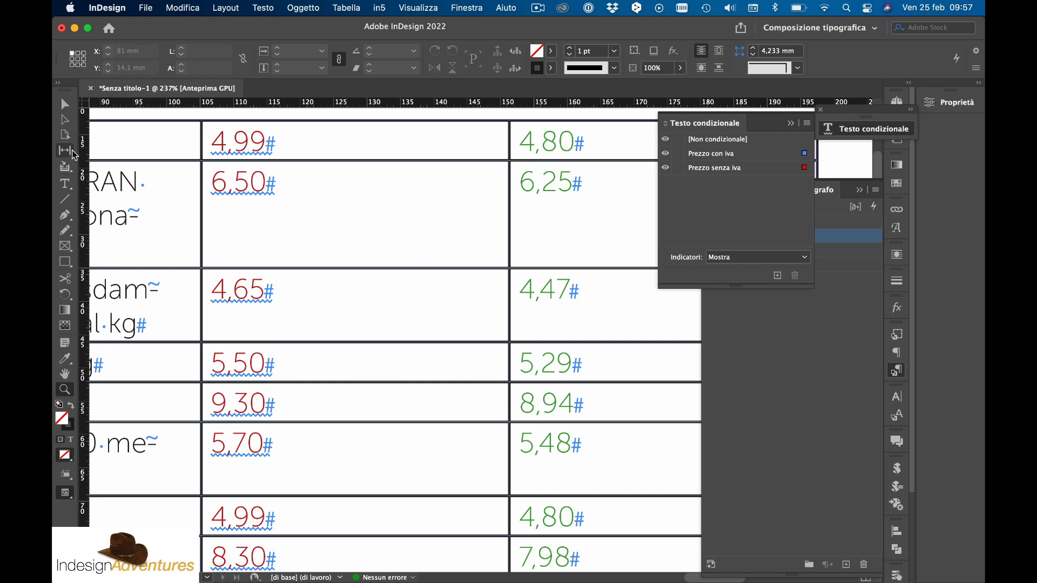
click(65, 184)
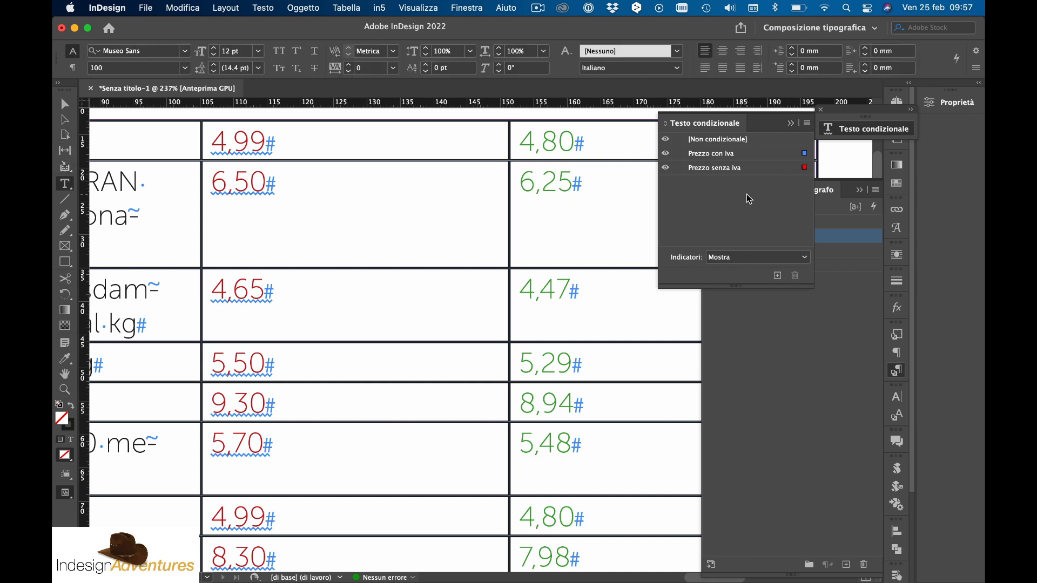
click(666, 154)
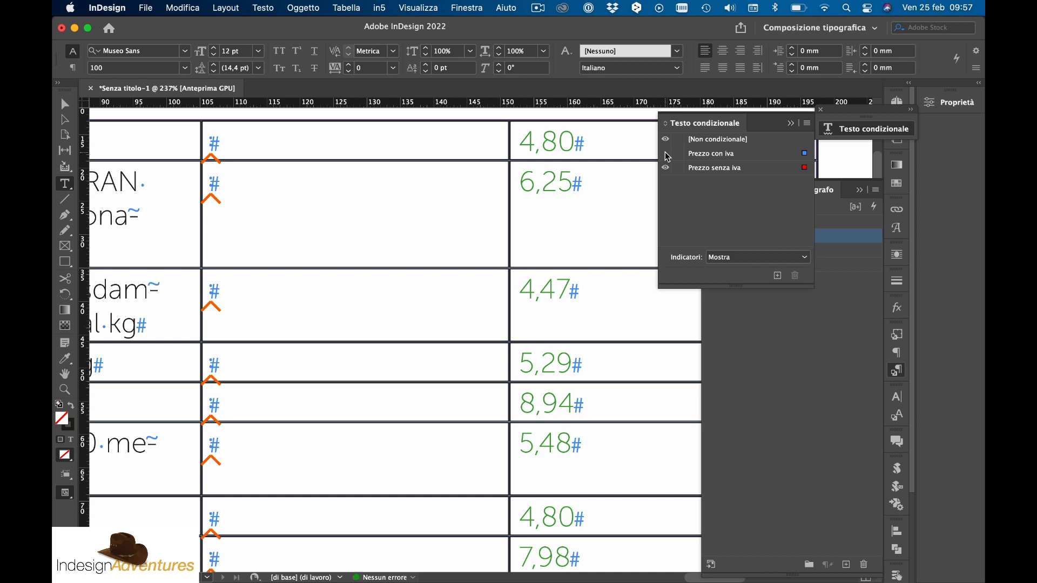
click(667, 154)
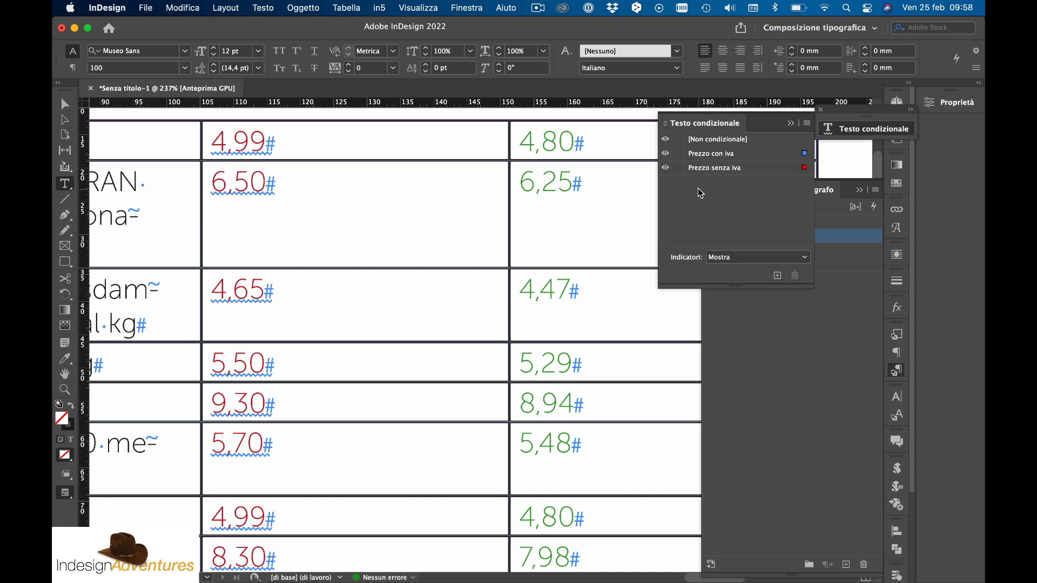
Change the find format of the GREP find/replace to the paragraph style Prezzo senza iva.
key(super+f)
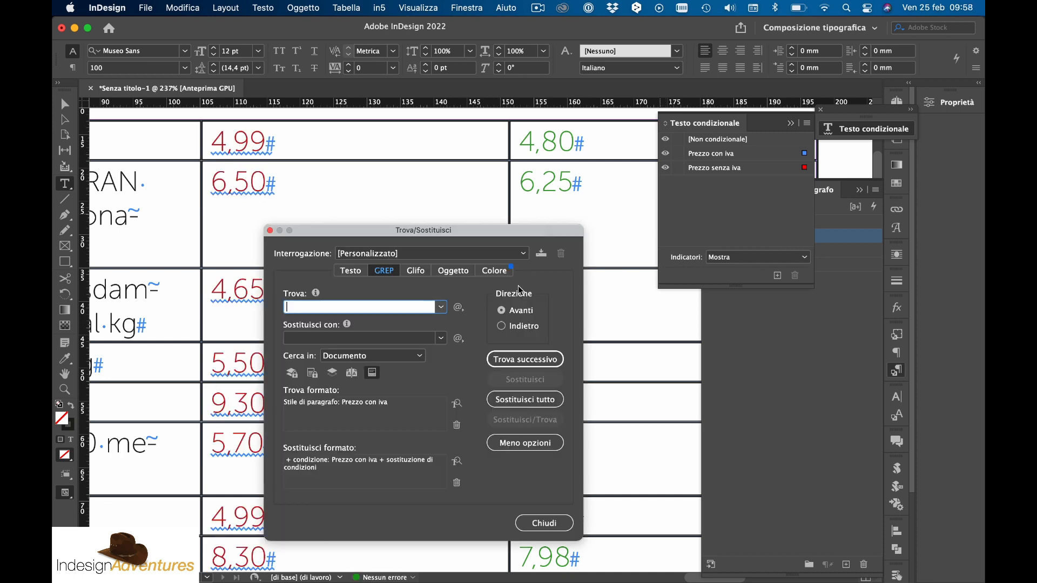
click(459, 407)
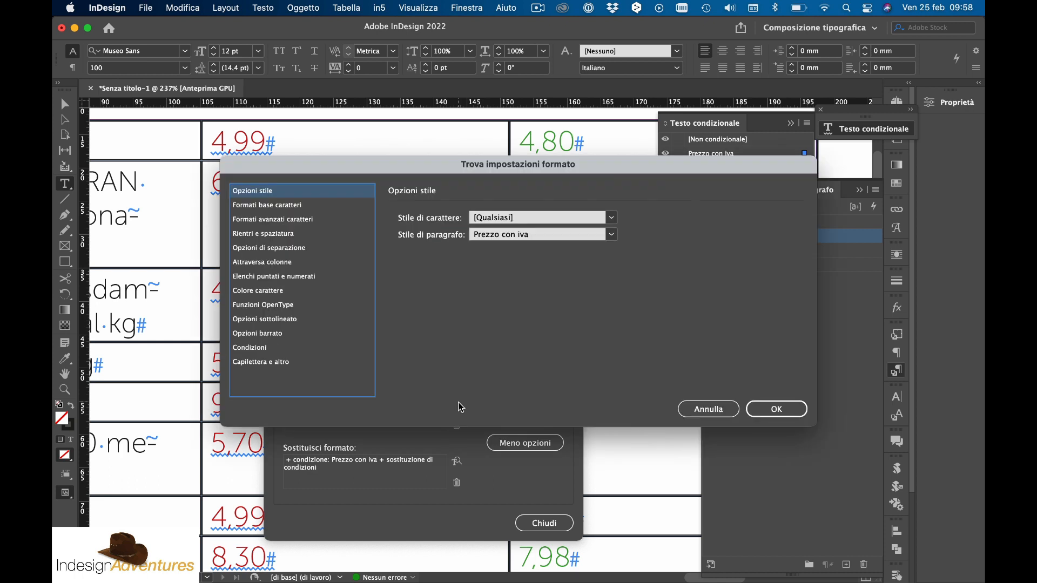
click(611, 234)
click(542, 303)
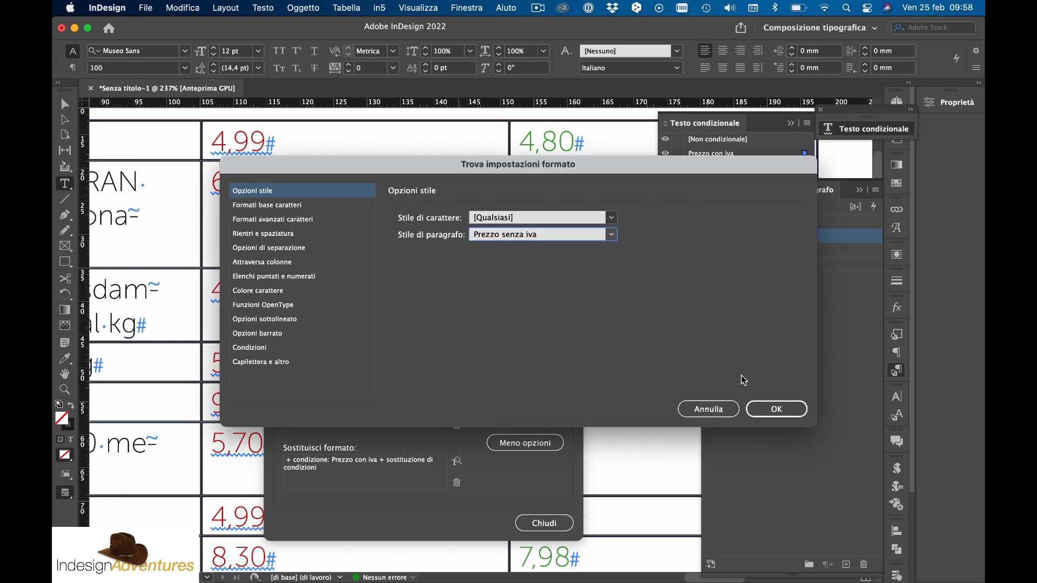
click(773, 409)
Set the replacement format to only the condition Prezzo senza iva and apply it to all matches in the document.
click(457, 461)
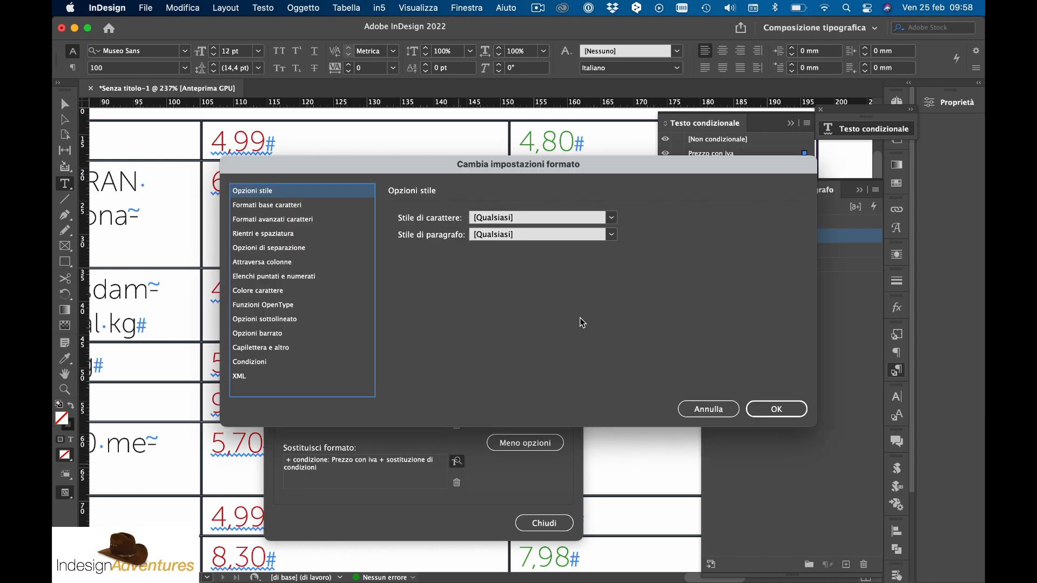
click(611, 237)
click(694, 244)
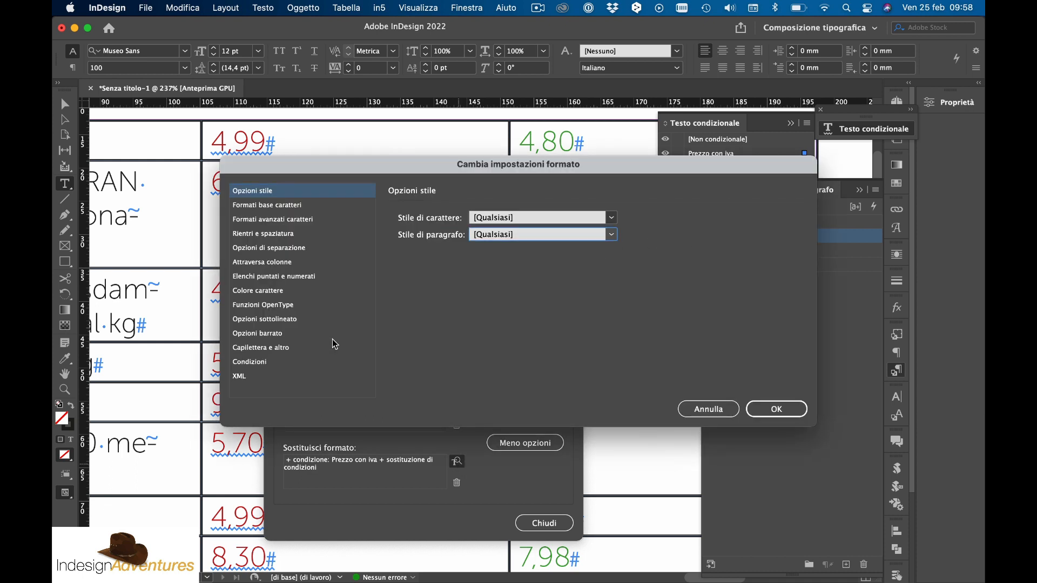
click(253, 366)
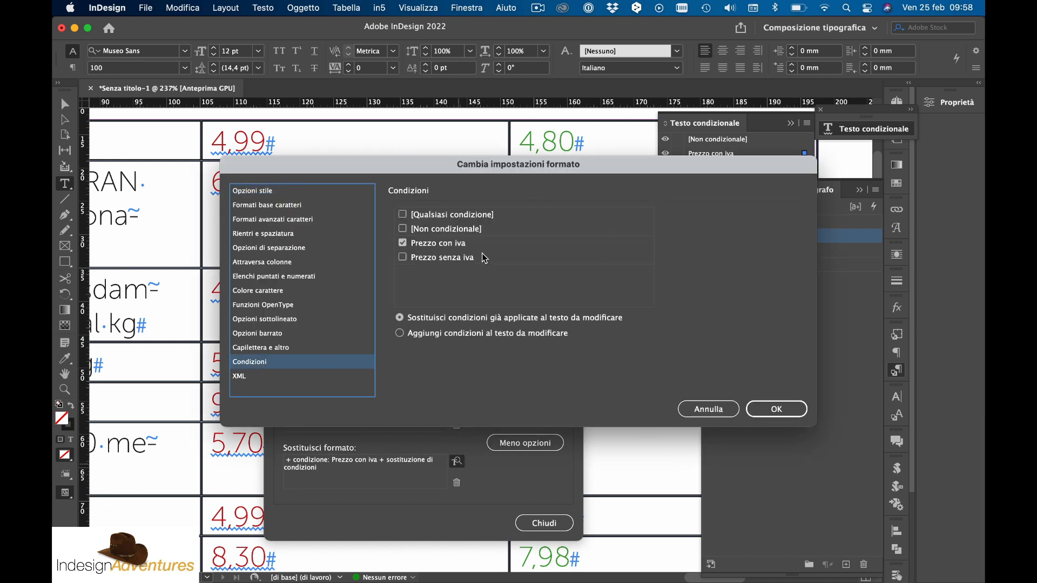
click(403, 258)
click(403, 243)
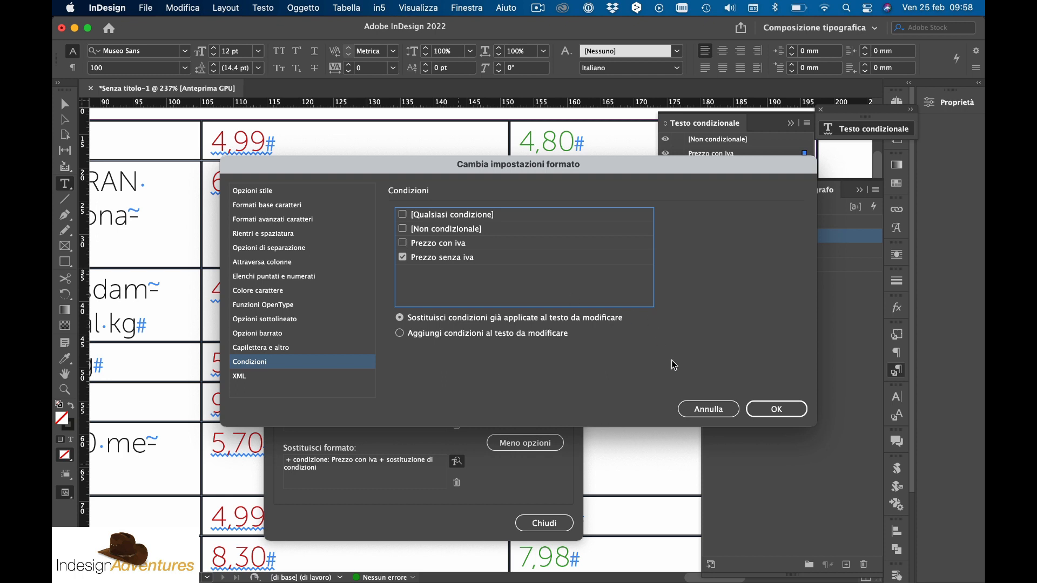
click(776, 409)
click(554, 400)
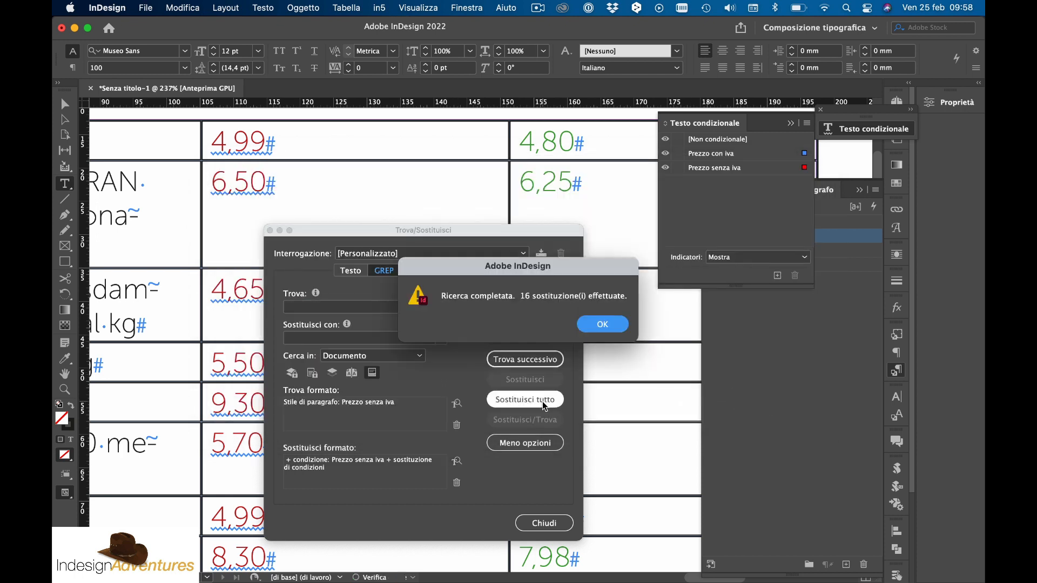
click(609, 327)
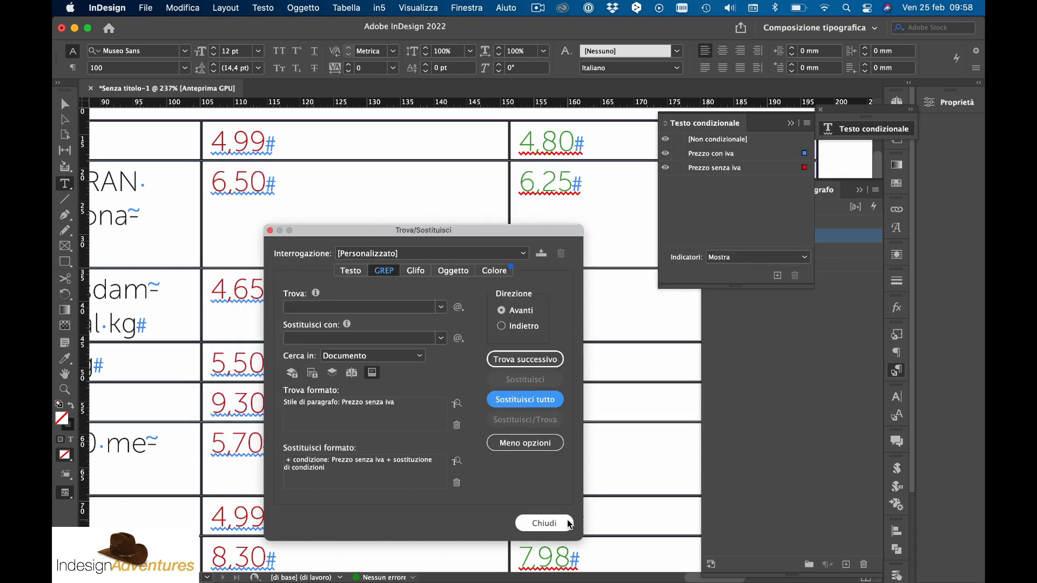
click(565, 524)
Create a cell style named Cella prezzo con iva that uses the paragraph style Prezzo con iva.
key(super+0)
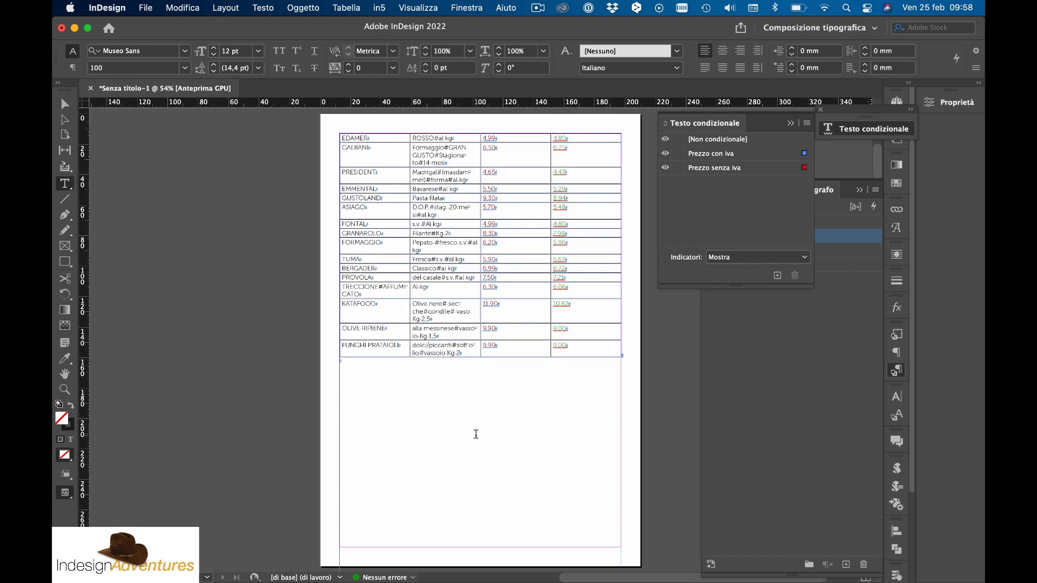
scroll(476, 434, right, 3)
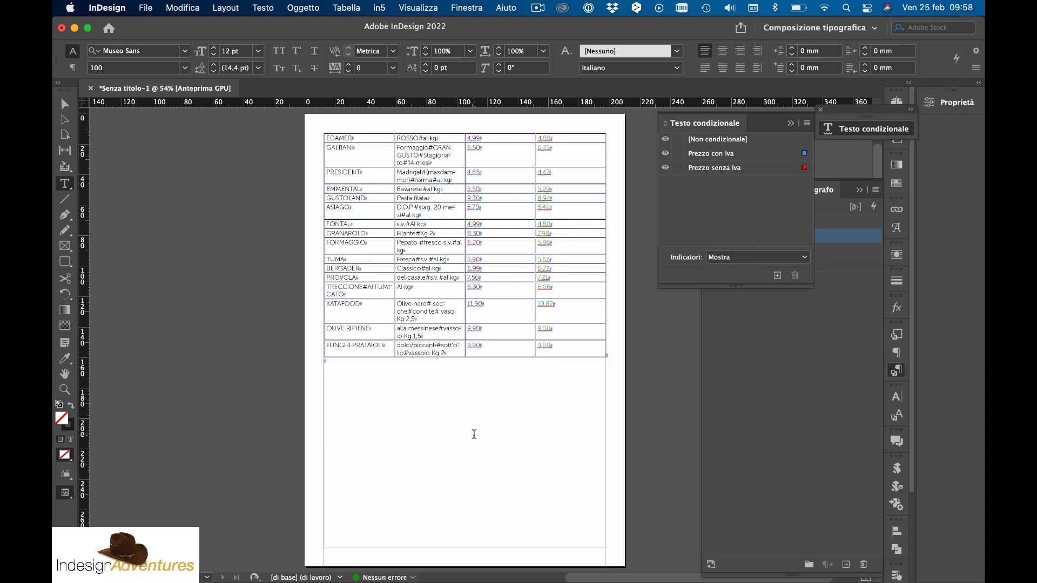
key(super+F11)
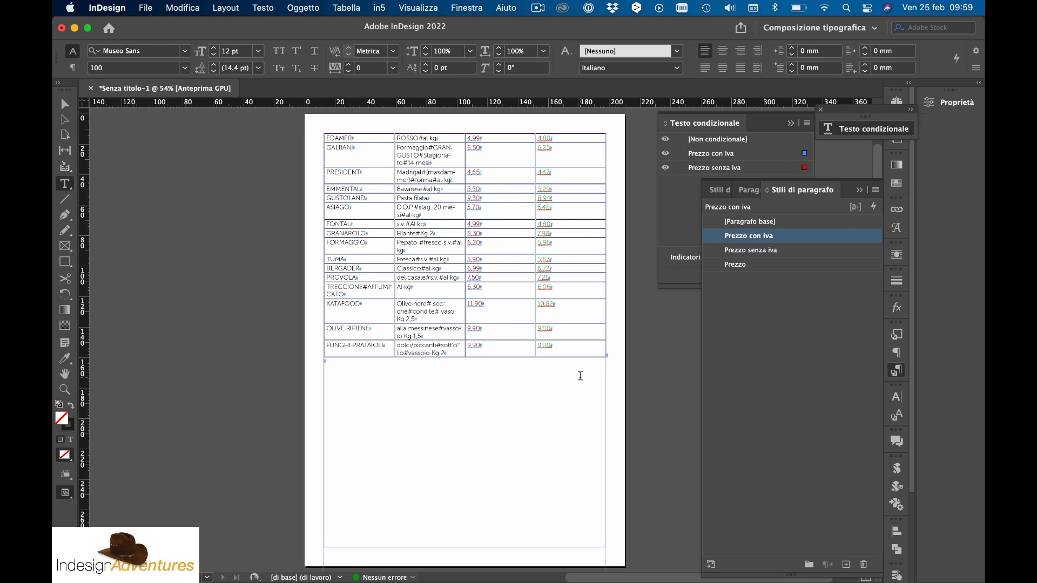
double_click(490, 138)
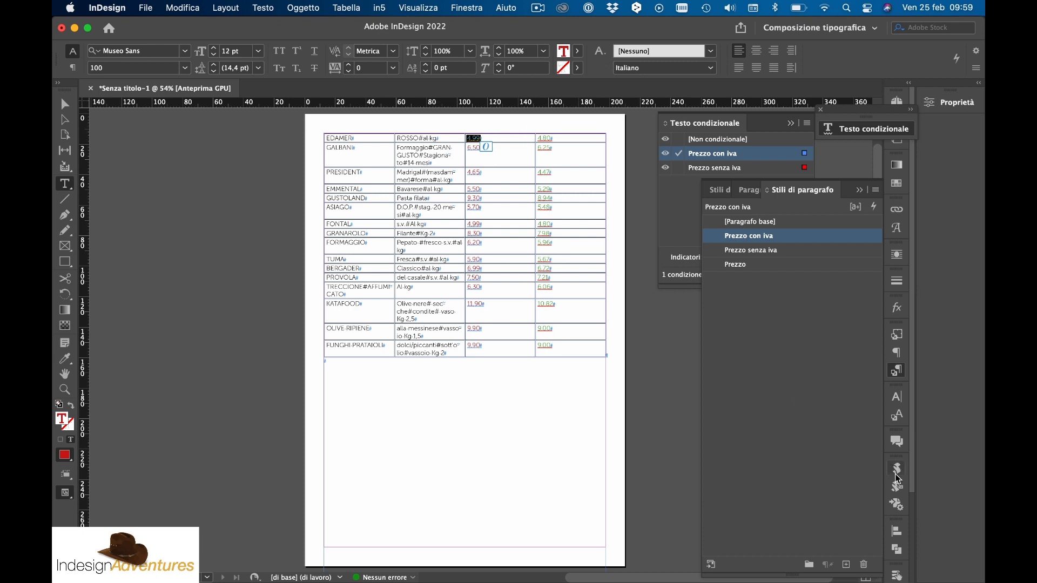
drag(912, 484, 912, 575)
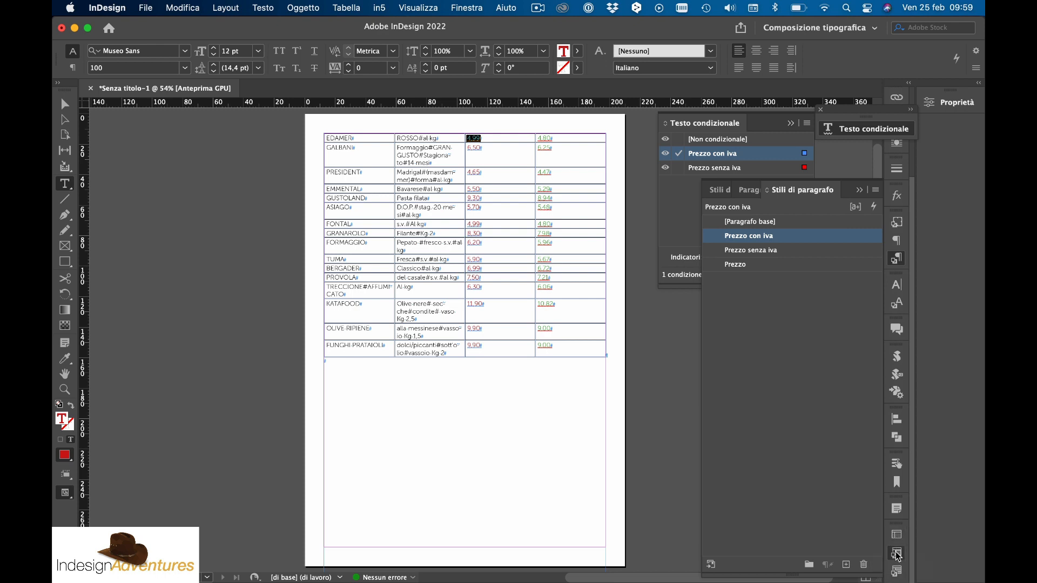
click(896, 554)
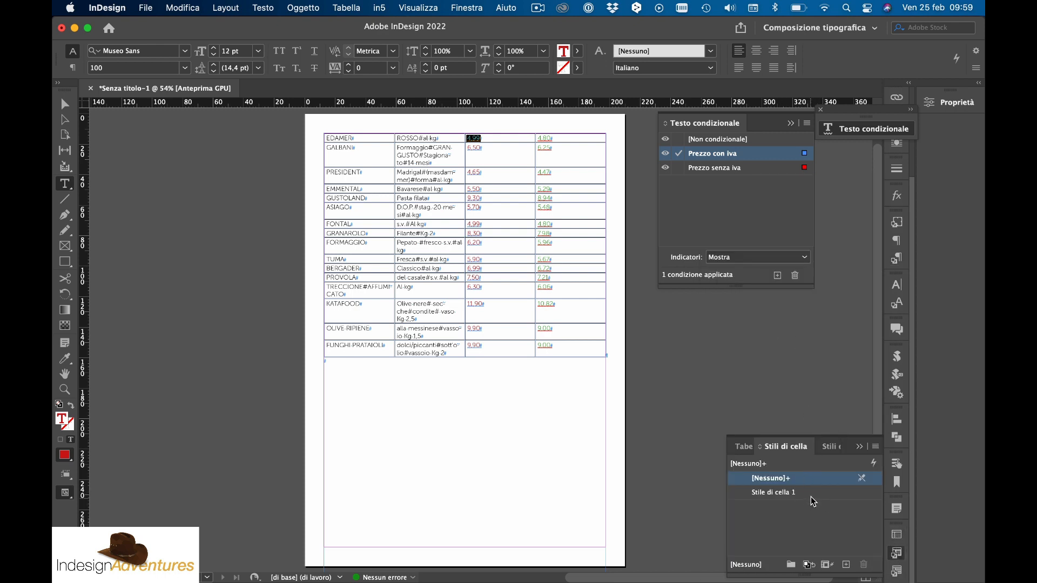
click(874, 446)
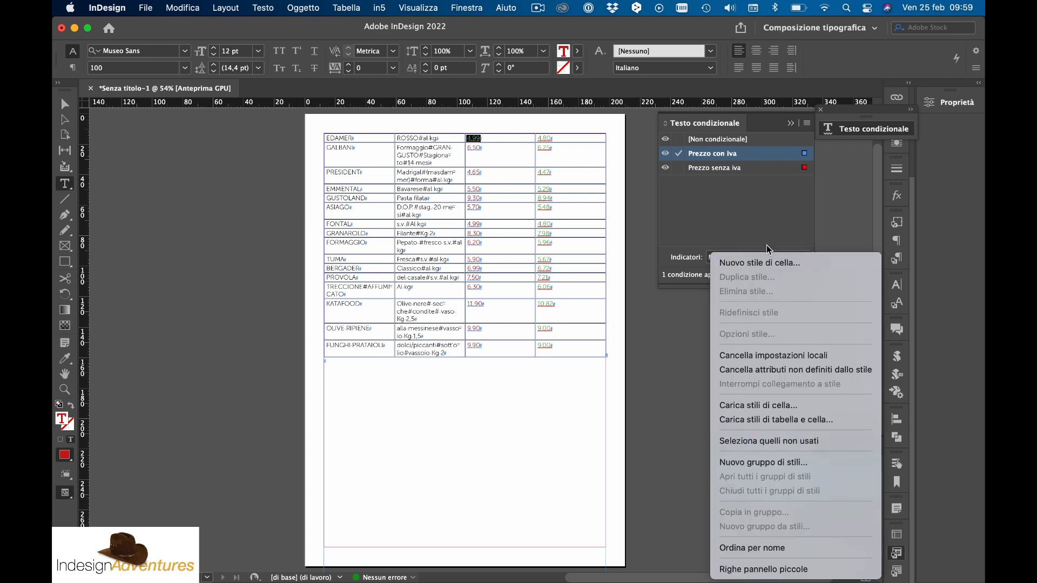
click(767, 263)
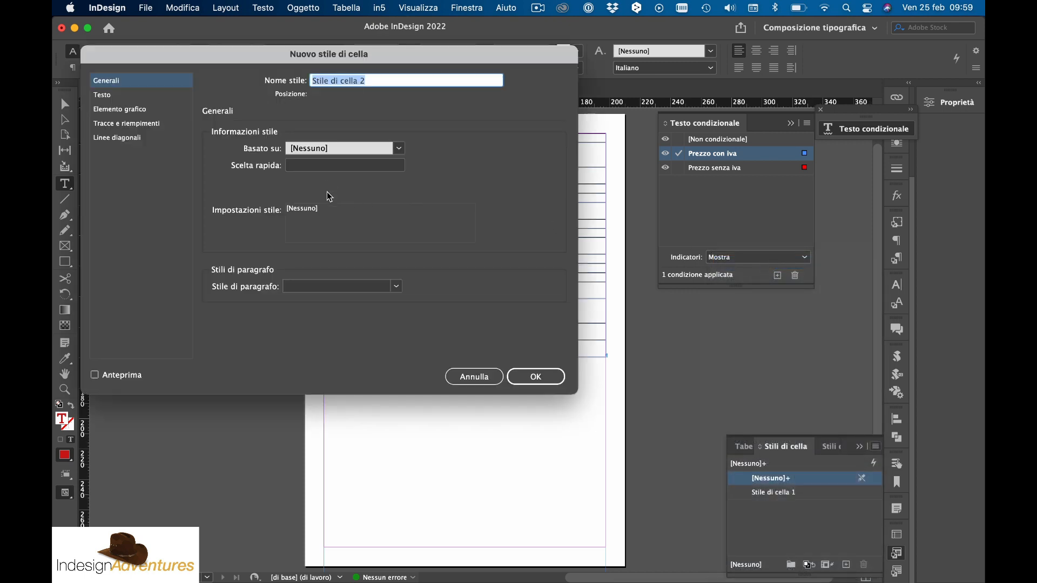
click(397, 287)
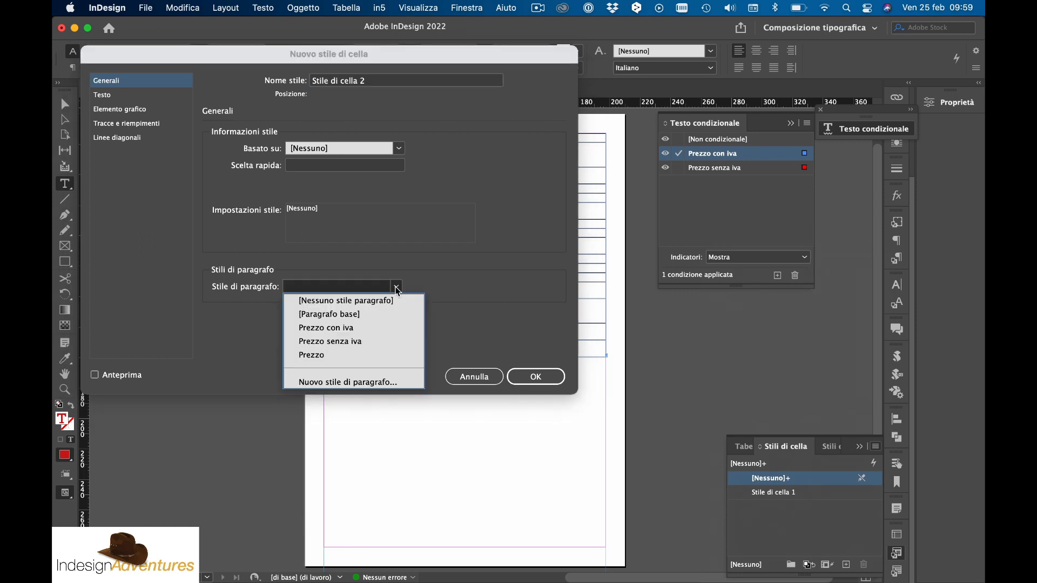
click(362, 333)
triple_click(377, 81)
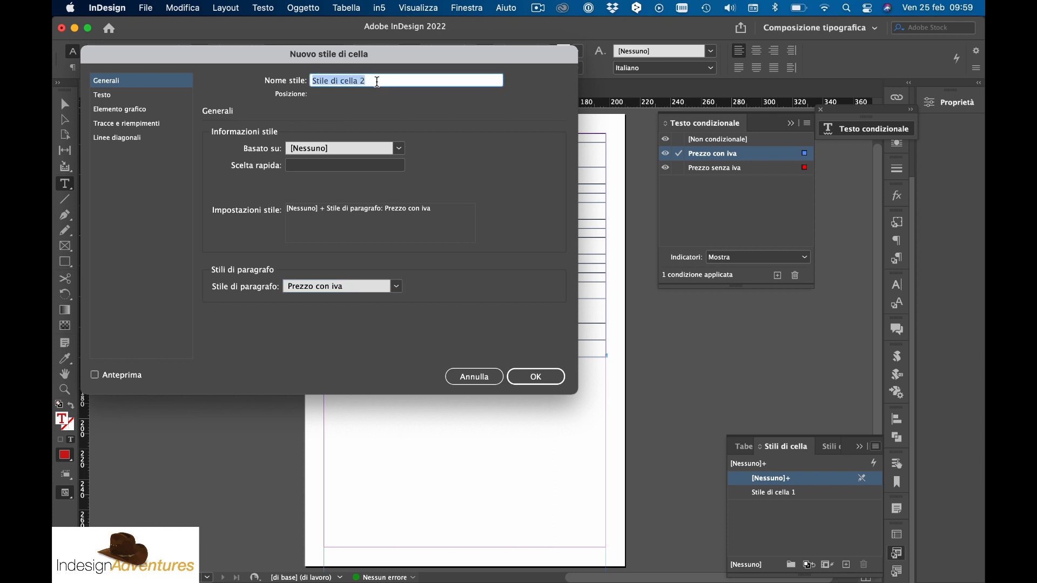
text(Cella)
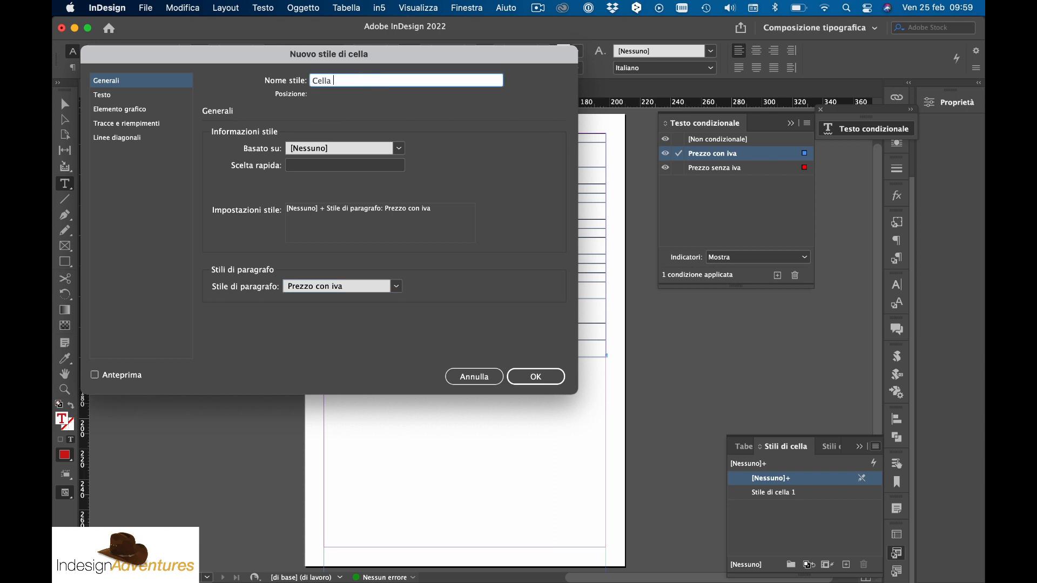
text( prezzo con iva)
click(559, 378)
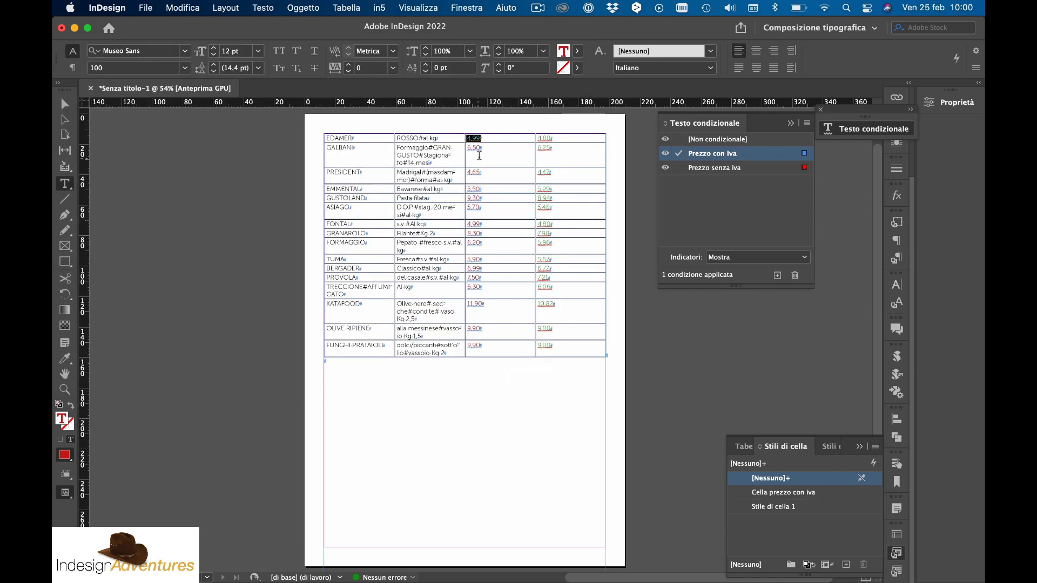
Apply the cell style Cella prezzo con iva to all cells in the table's third column.
drag(489, 138, 487, 346)
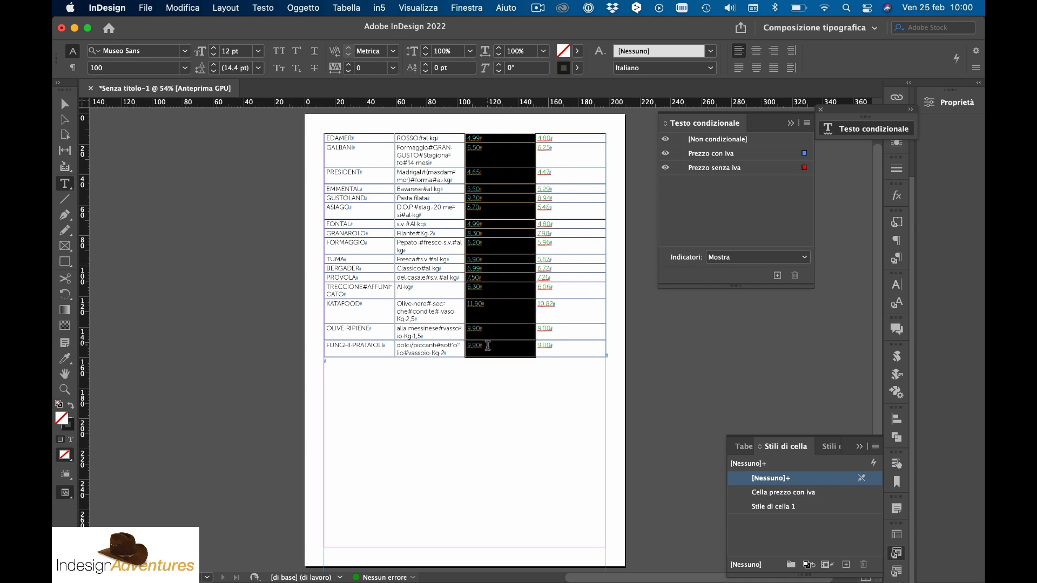
click(745, 497)
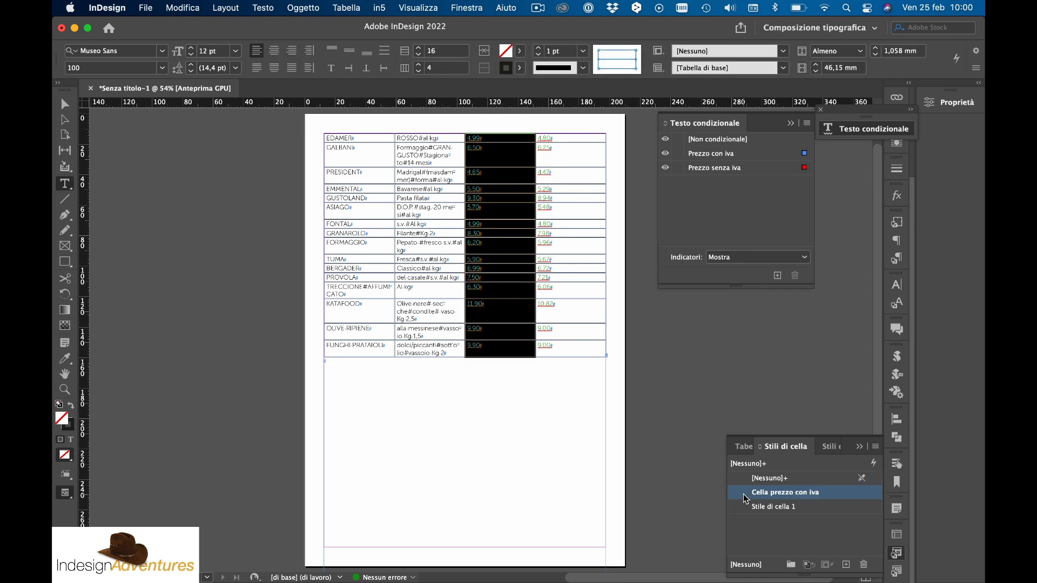